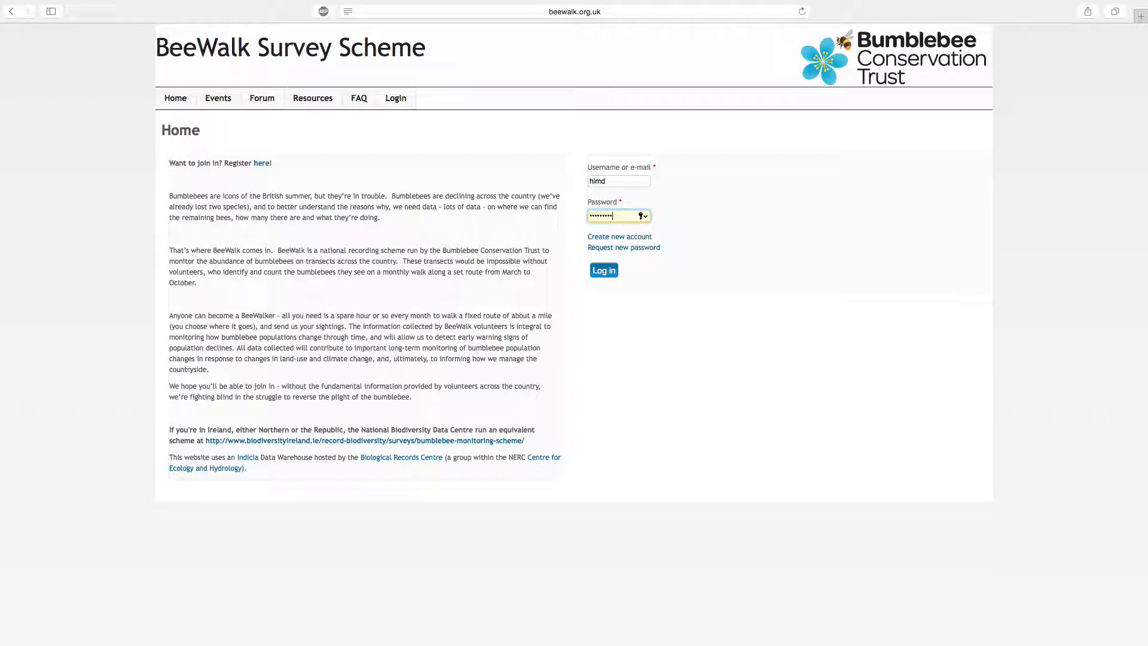
- Log in with the credentials already filled in and open the My walks calendar
left_click(605, 271)
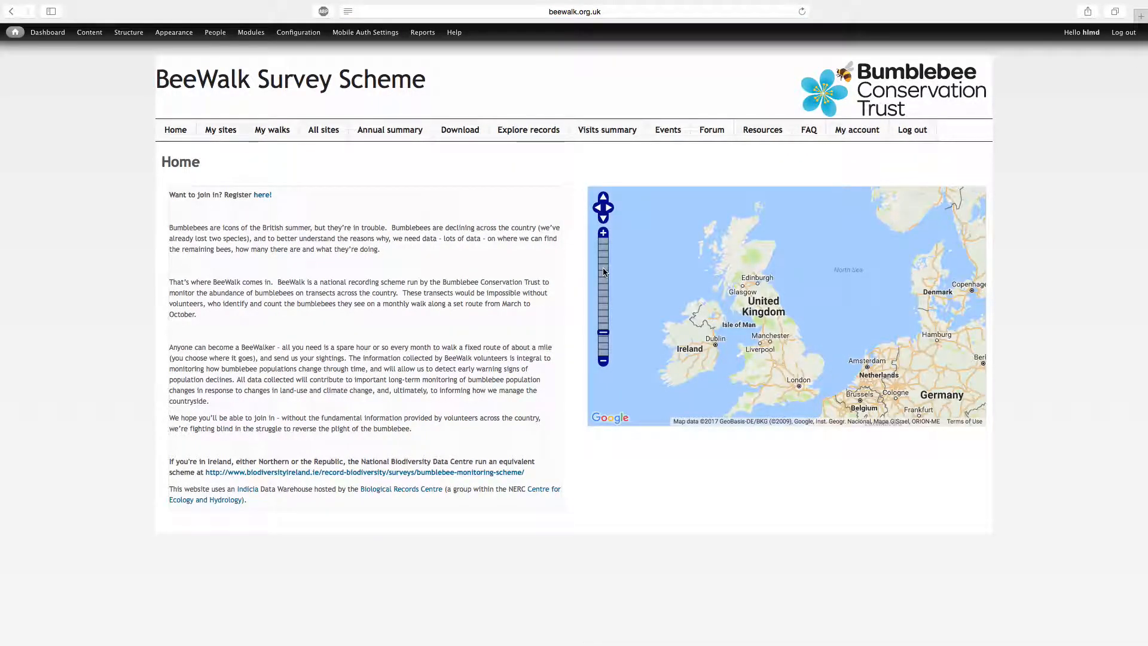
left_click(275, 135)
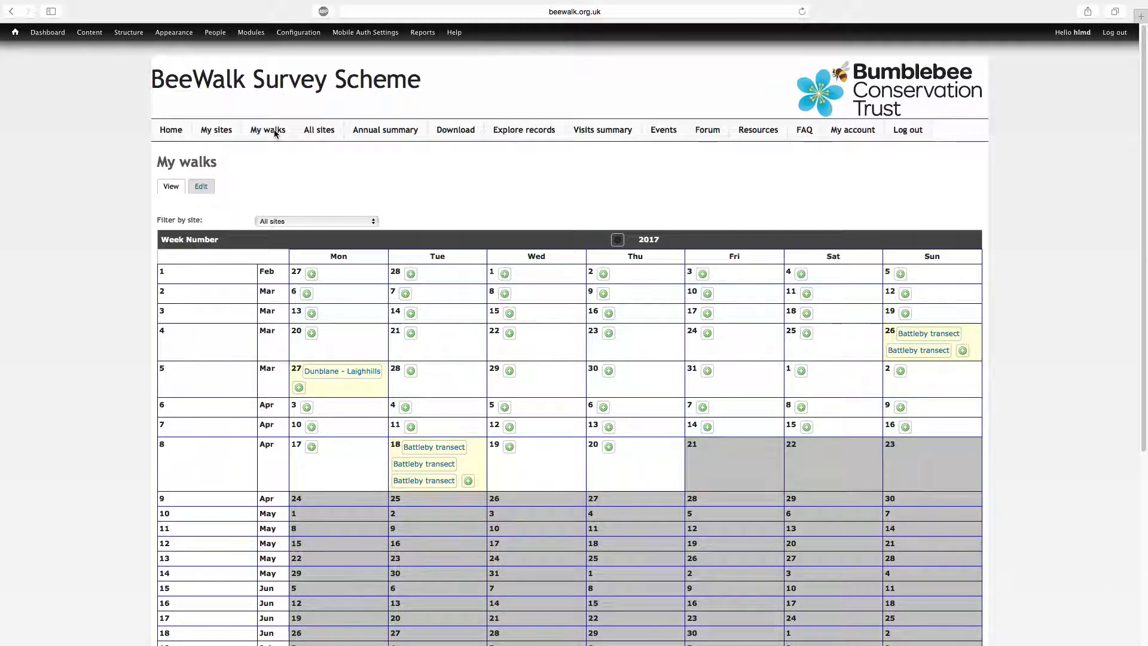
- Keep the calendar's site filter on All sites and add a new walk on Friday 14 April 2017
left_click(369, 224)
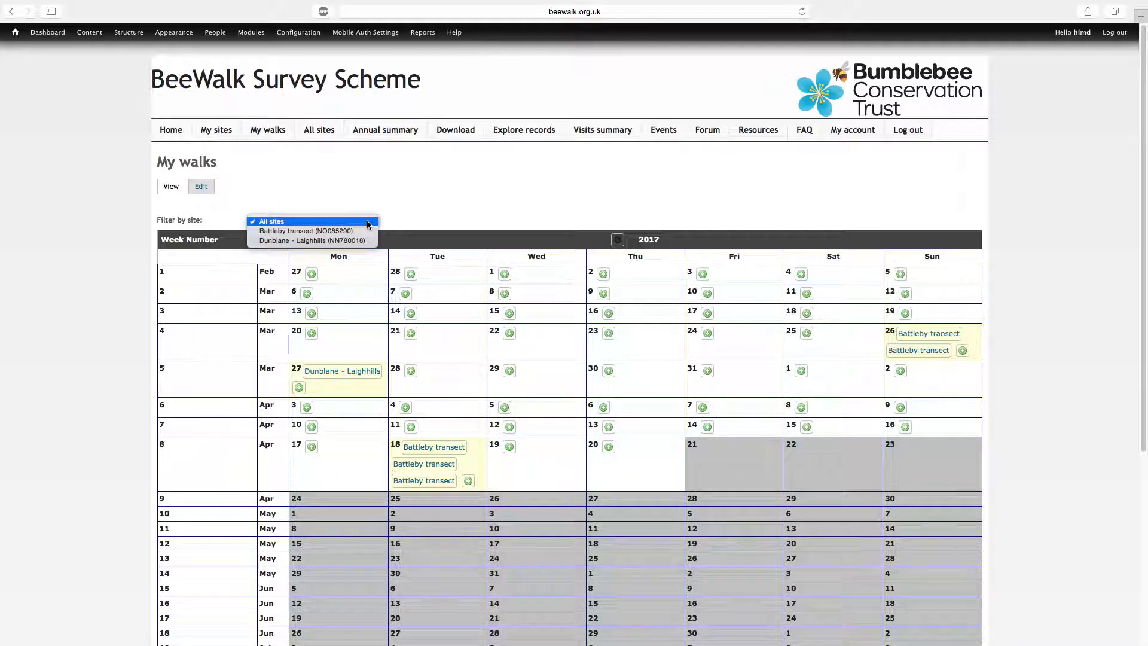
left_click(367, 221)
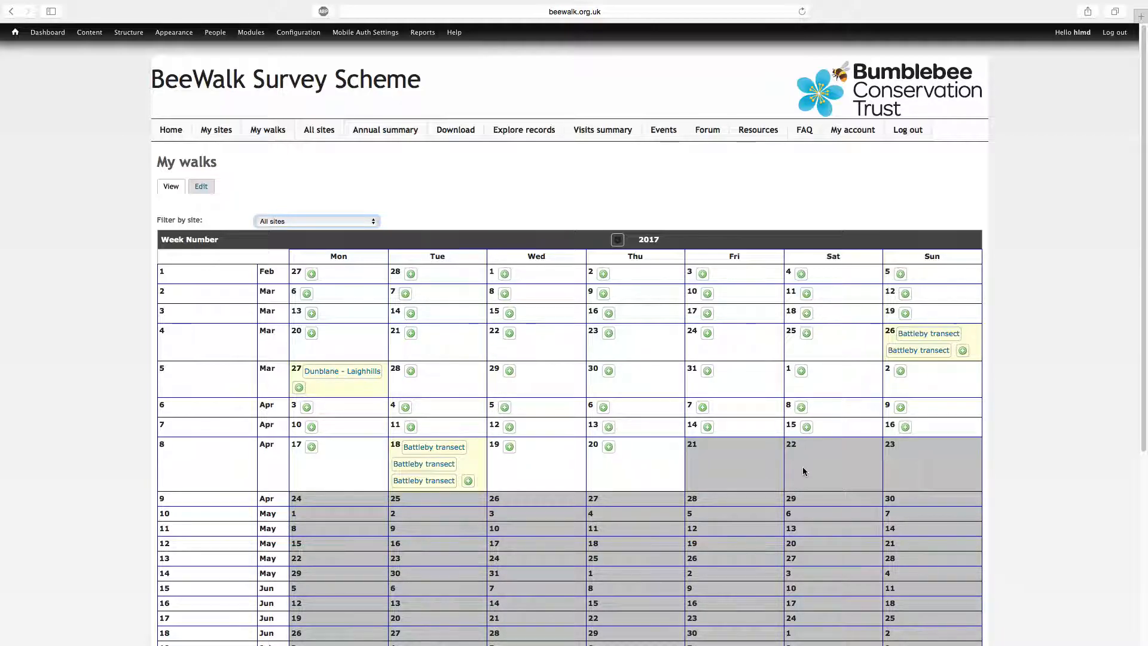
left_click(708, 427)
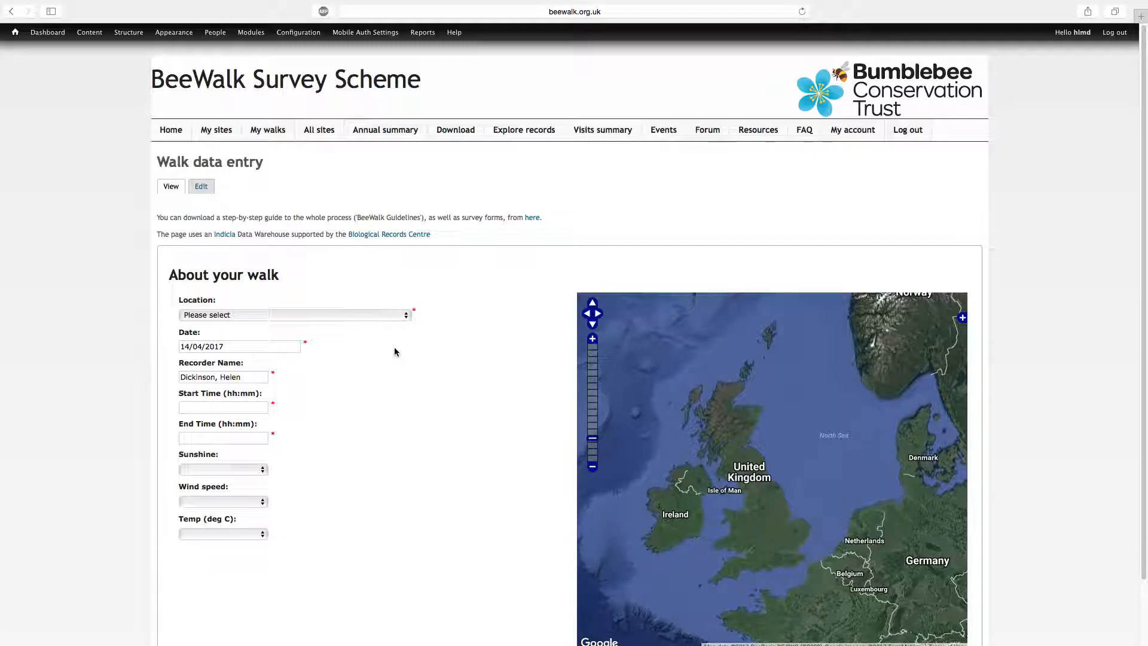
- Set the walk's location to Stirling campus
left_click(400, 317)
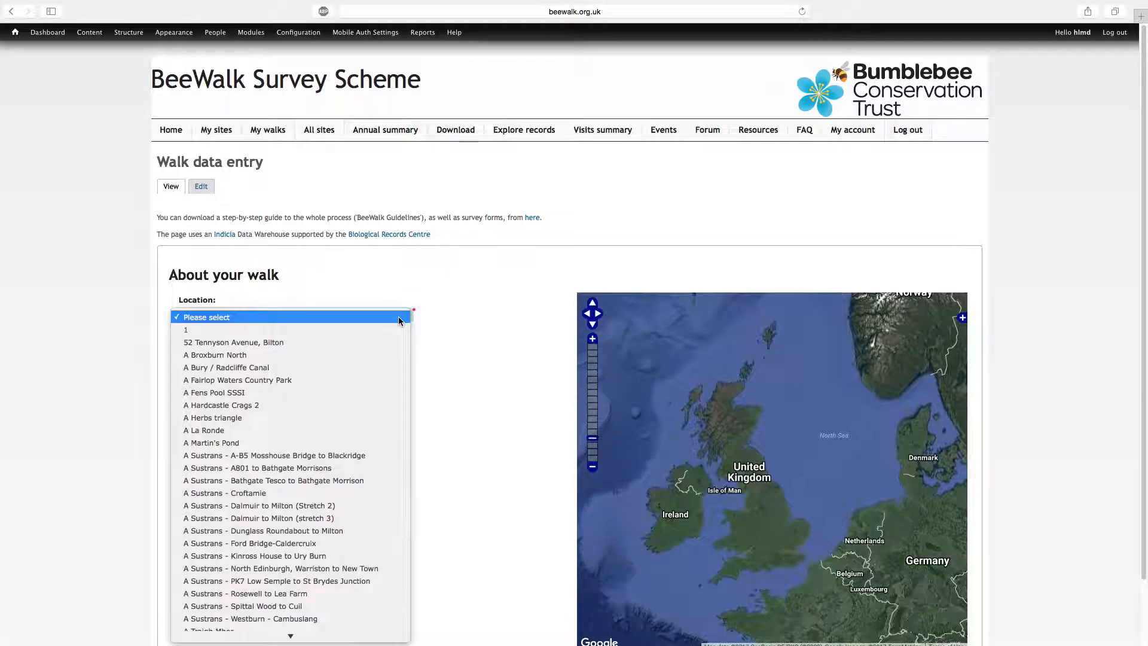
left_click(385, 346)
type("st")
scroll(370, 345, "down", 3)
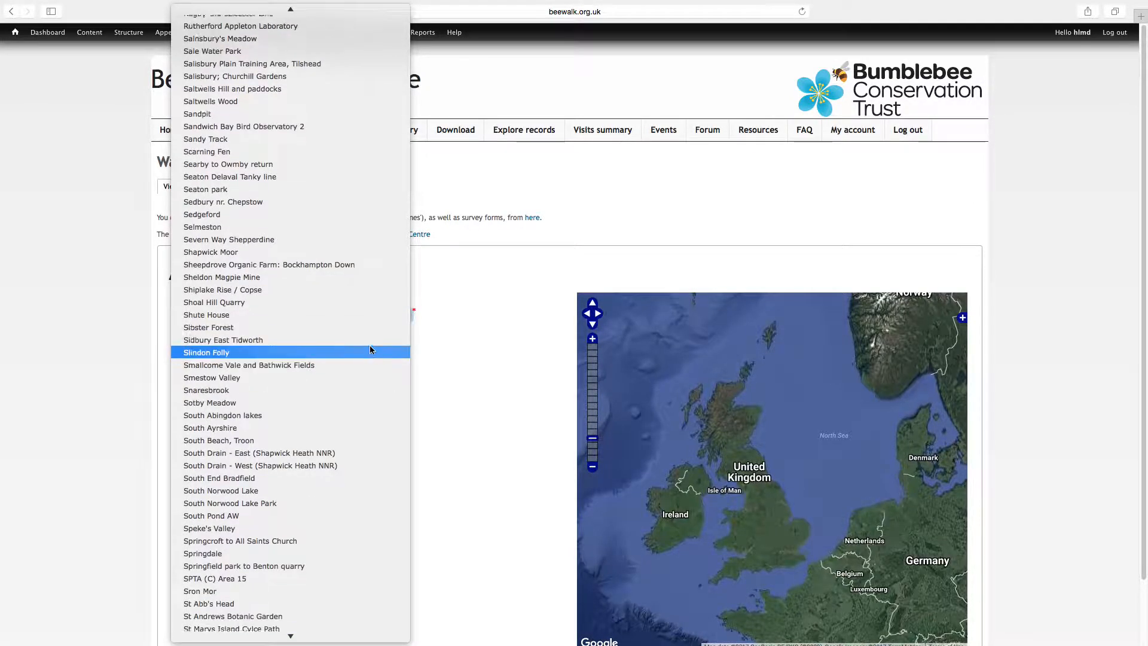
scroll(369, 349, "down", 5)
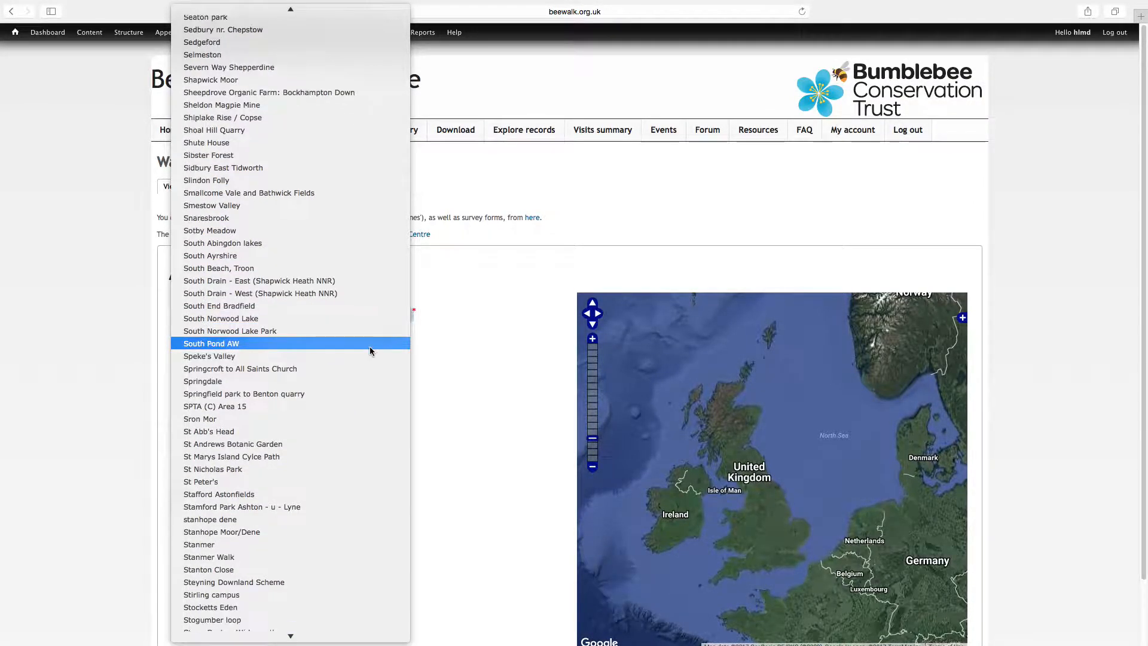
left_click(241, 594)
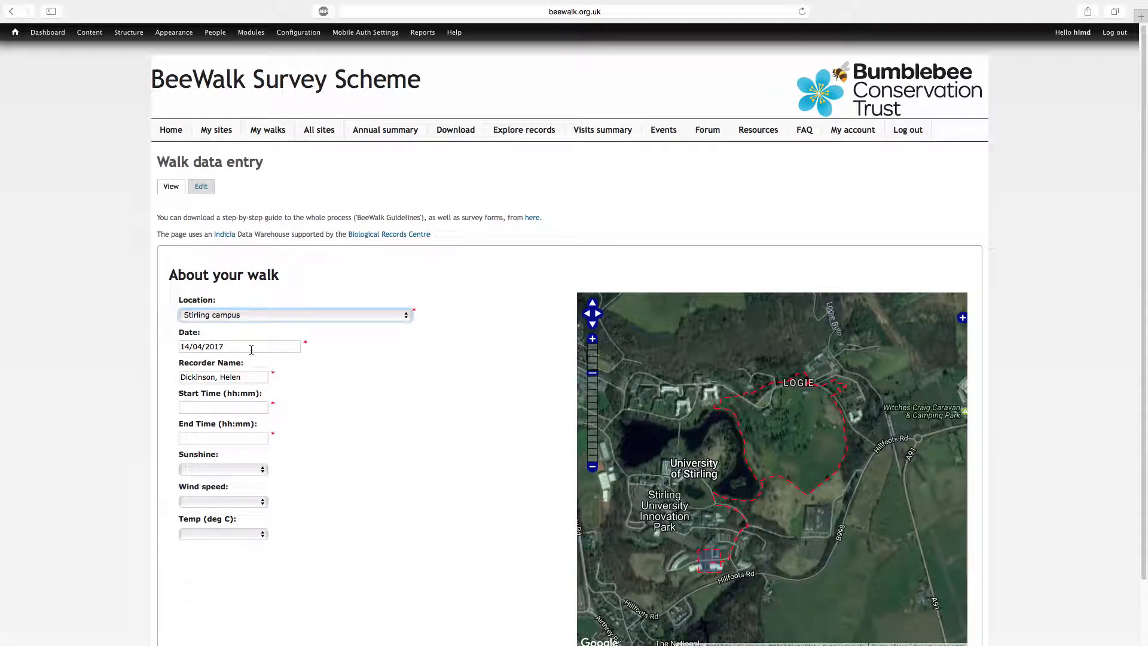
- Set the walk's start time to 15:00 and its end time to 16:00
left_click(252, 407)
type("15:00")
key("Tab")
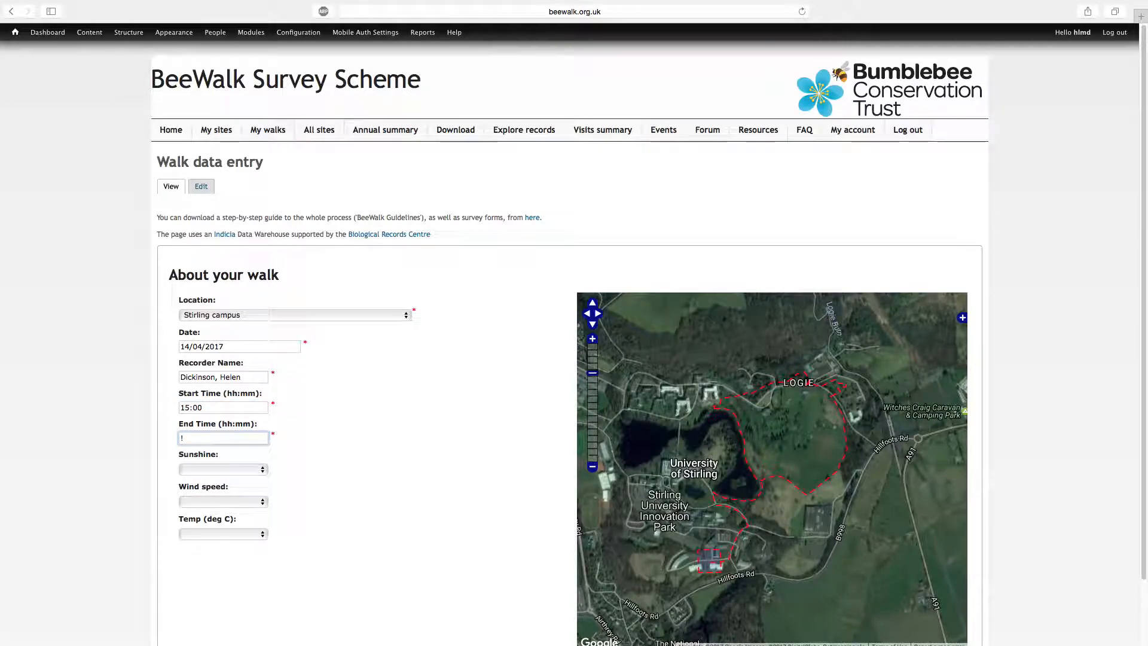
type("16:00")
- Record sunshine as Cloudy, wind speed as 3. Leaves and twigs in slight motion and temperature as 10, and continue to the observations
left_click(253, 471)
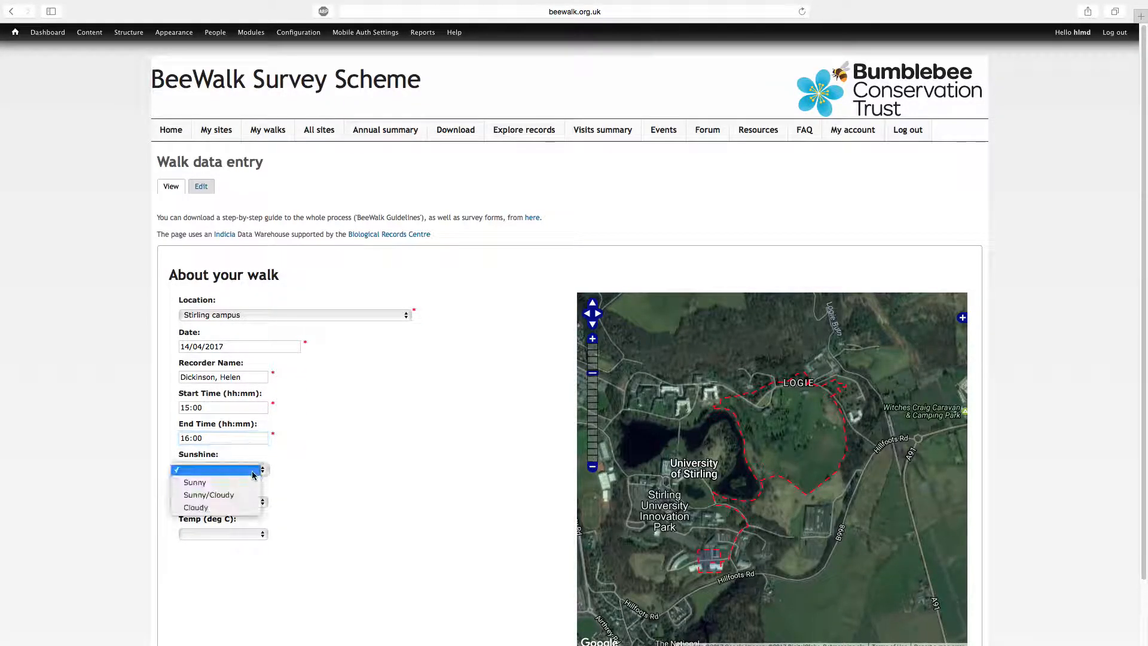
left_click(245, 507)
left_click(246, 505)
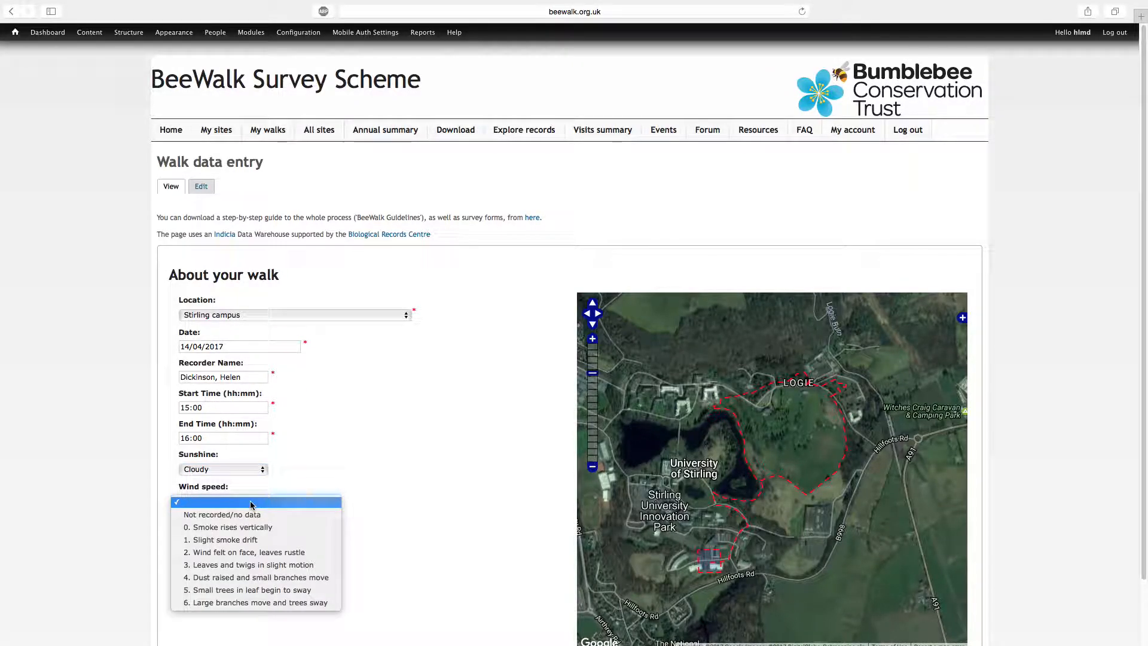
left_click(252, 566)
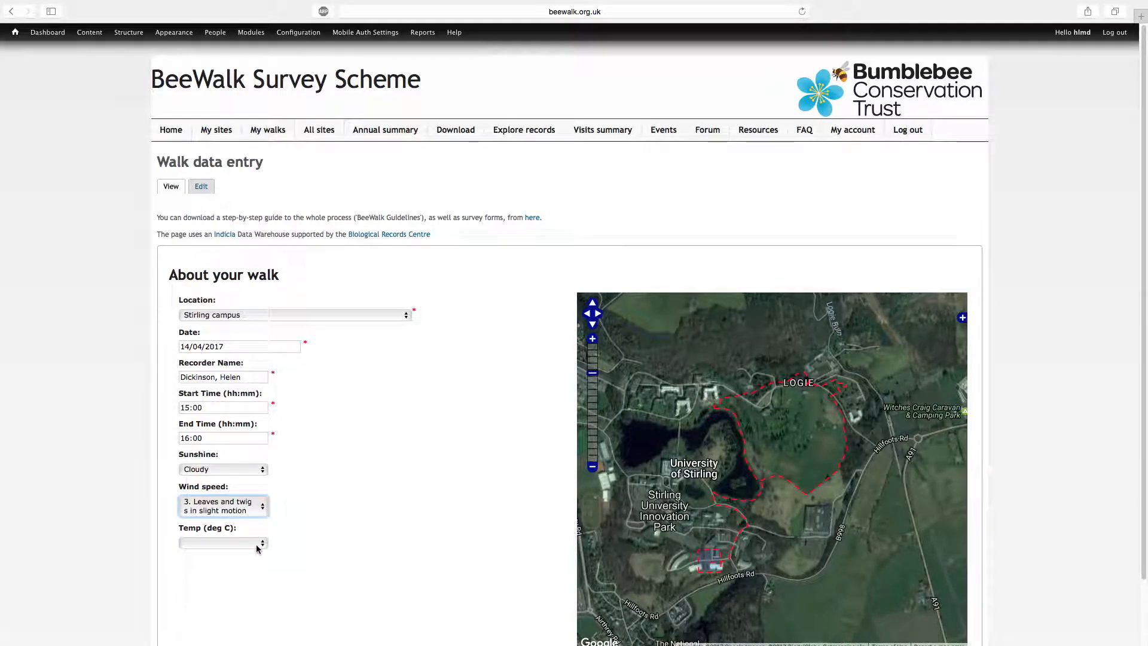
left_click(257, 544)
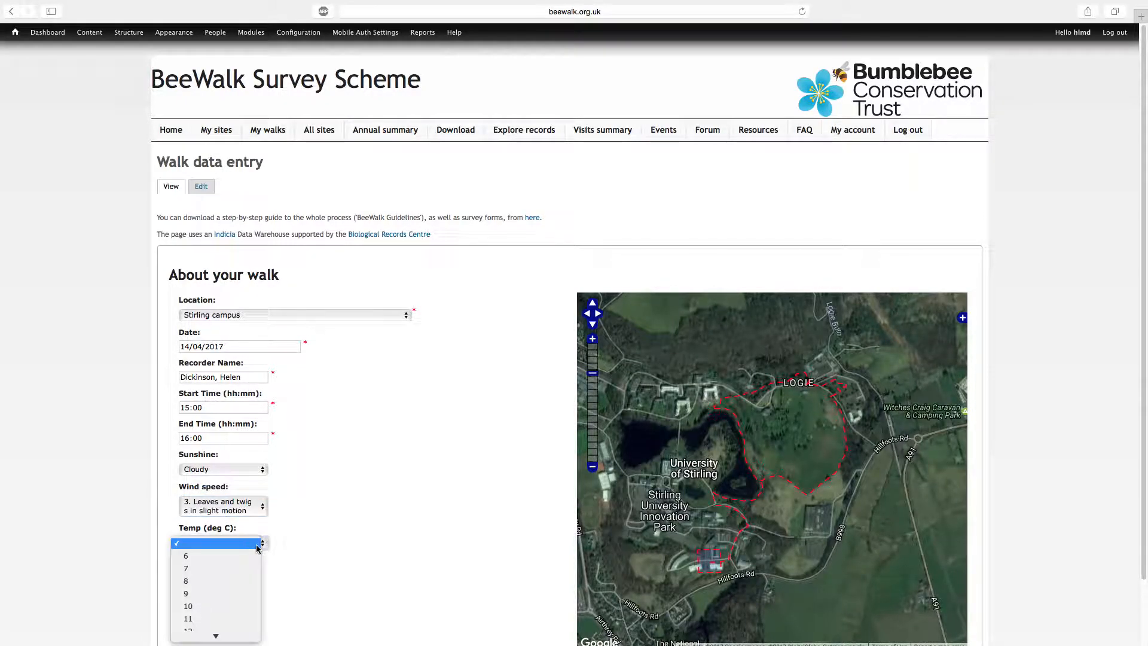
left_click(242, 607)
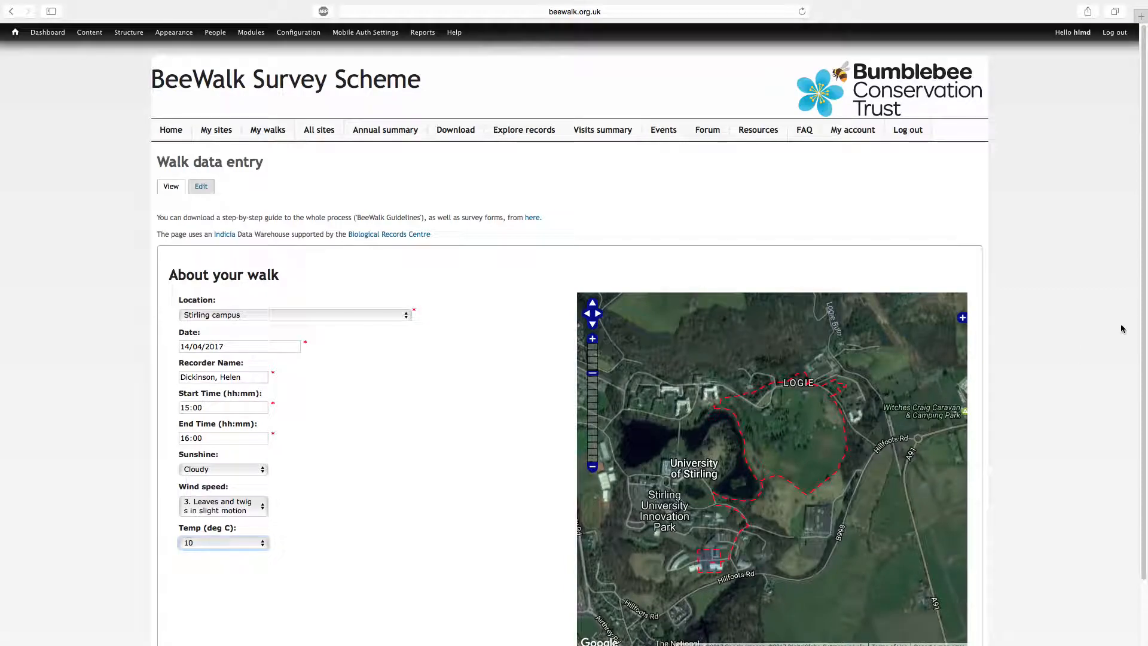
left_click_drag(1142, 309, 1140, 358)
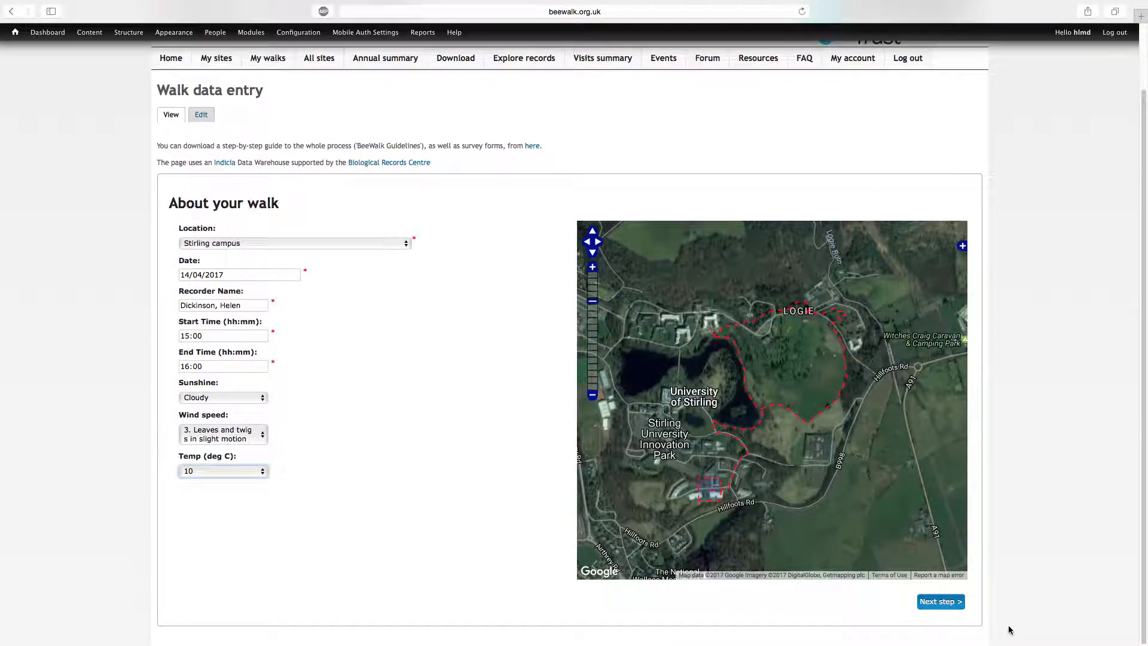
left_click(942, 604)
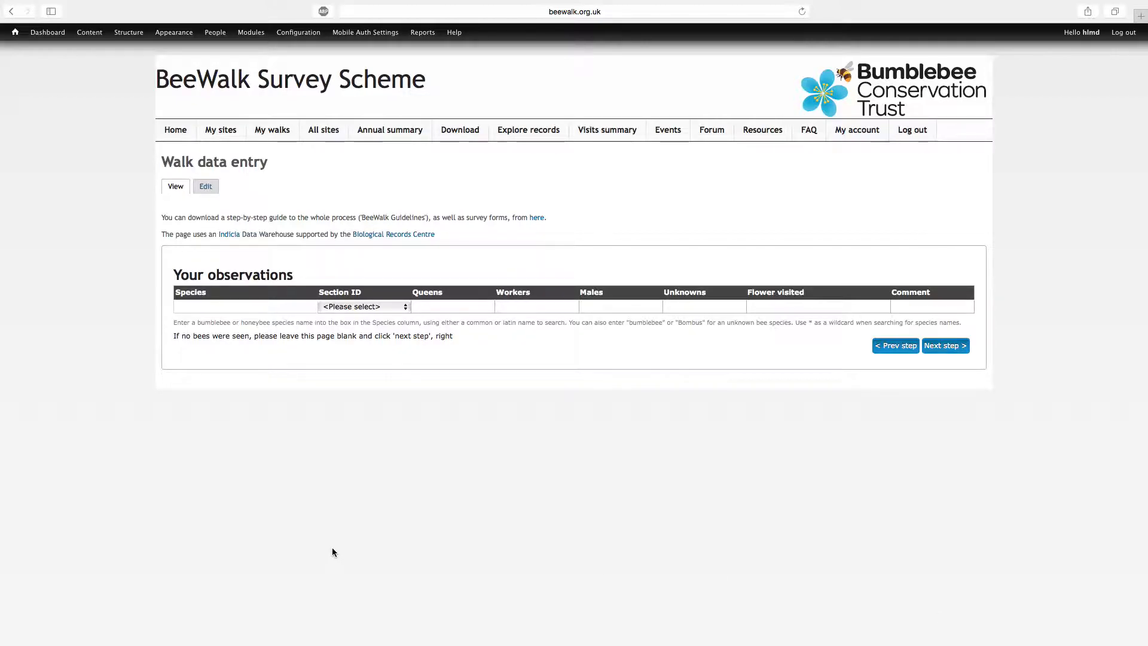
- Add Common Carder Bee as the first observed species and assign it to section Stirling campus - S2
left_click(235, 309)
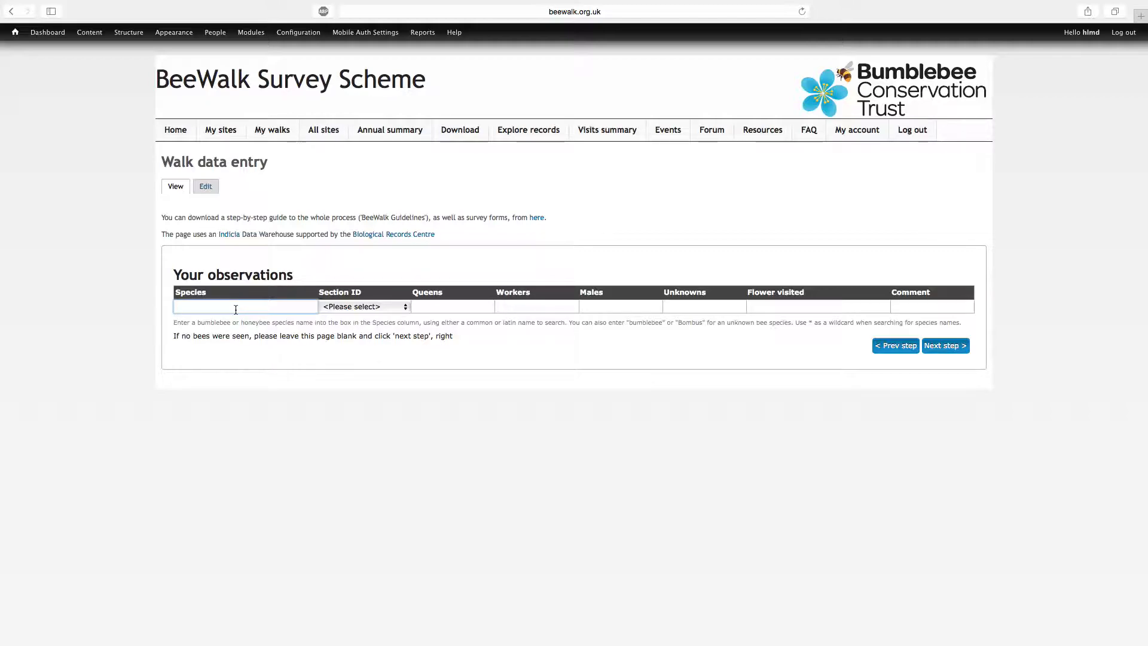
type("mmon")
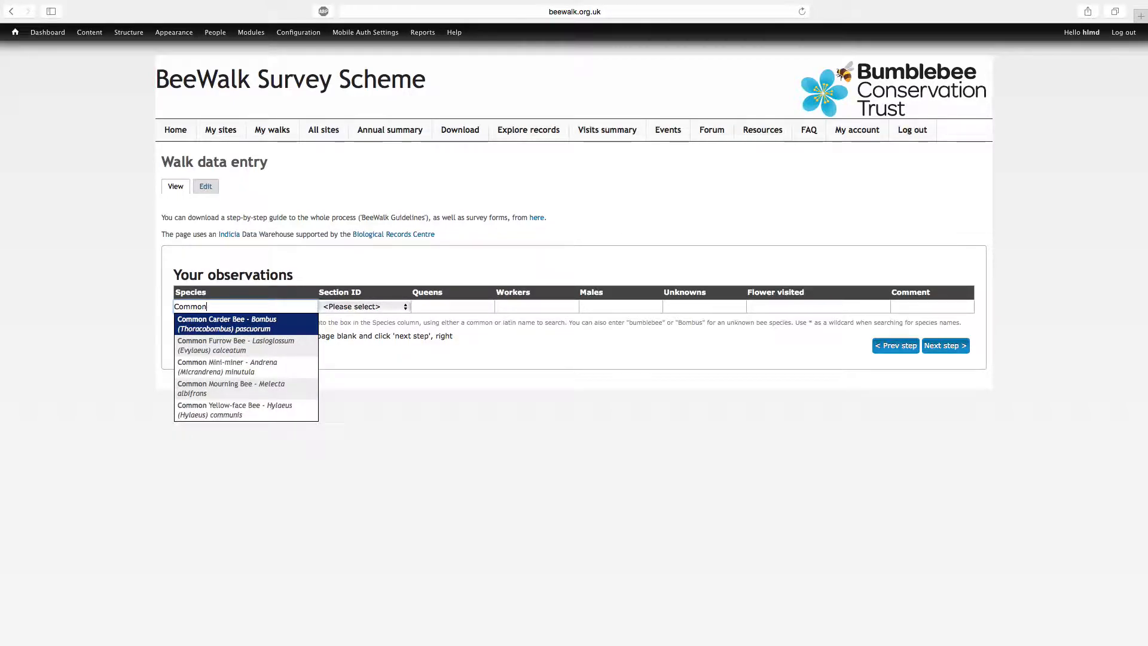
left_click(214, 333)
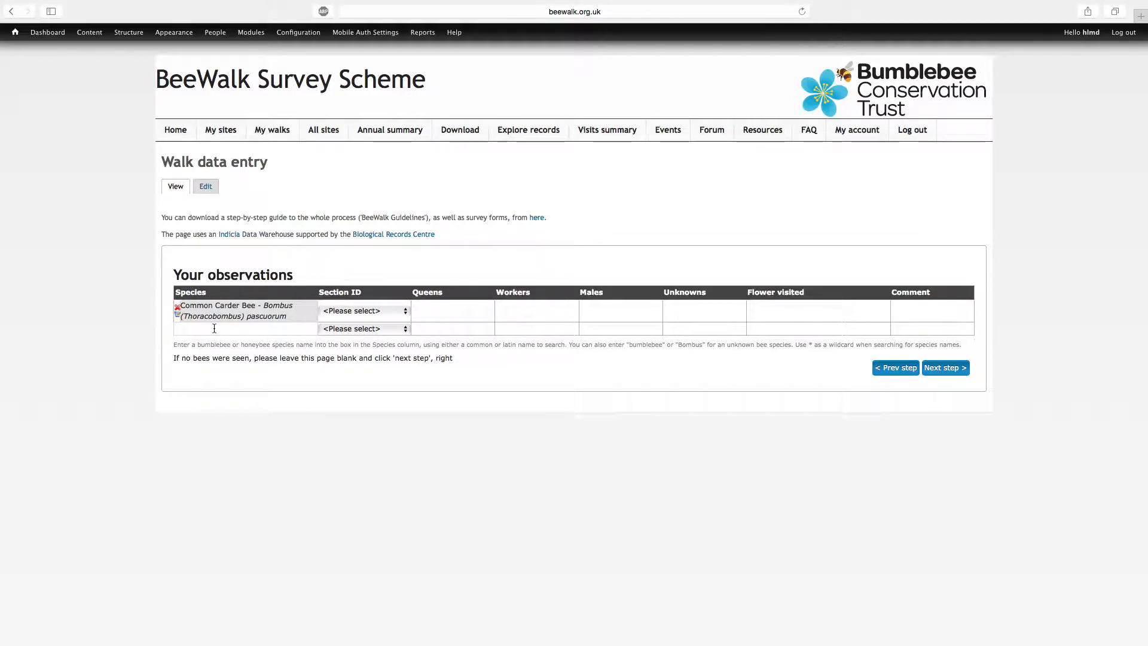
left_click(405, 312)
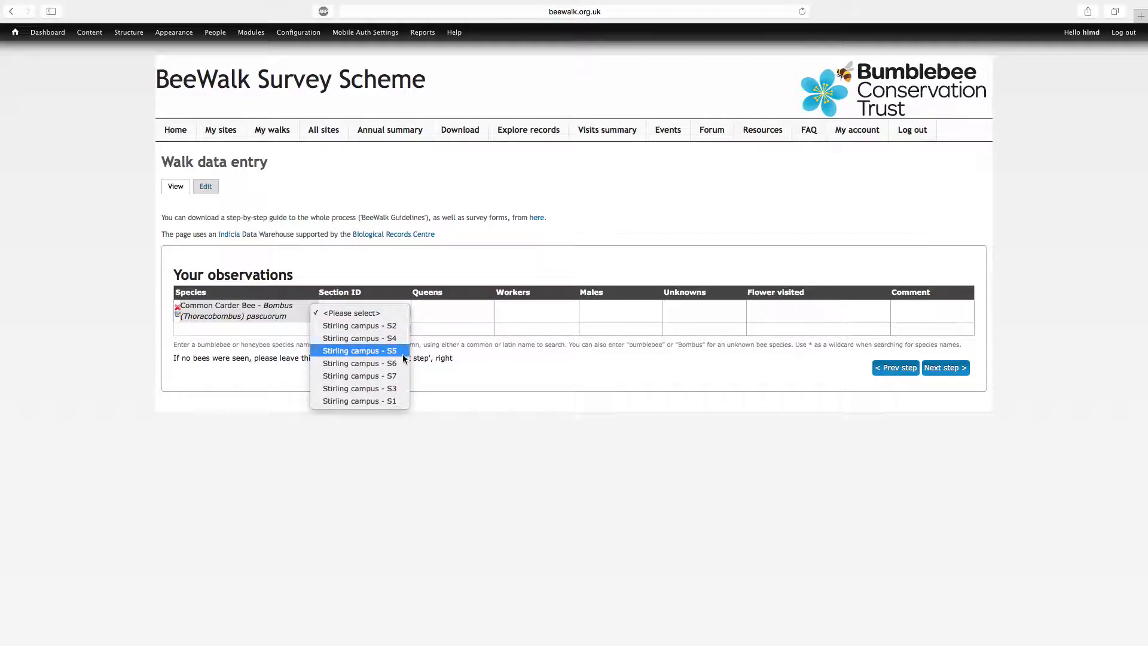
left_click(383, 327)
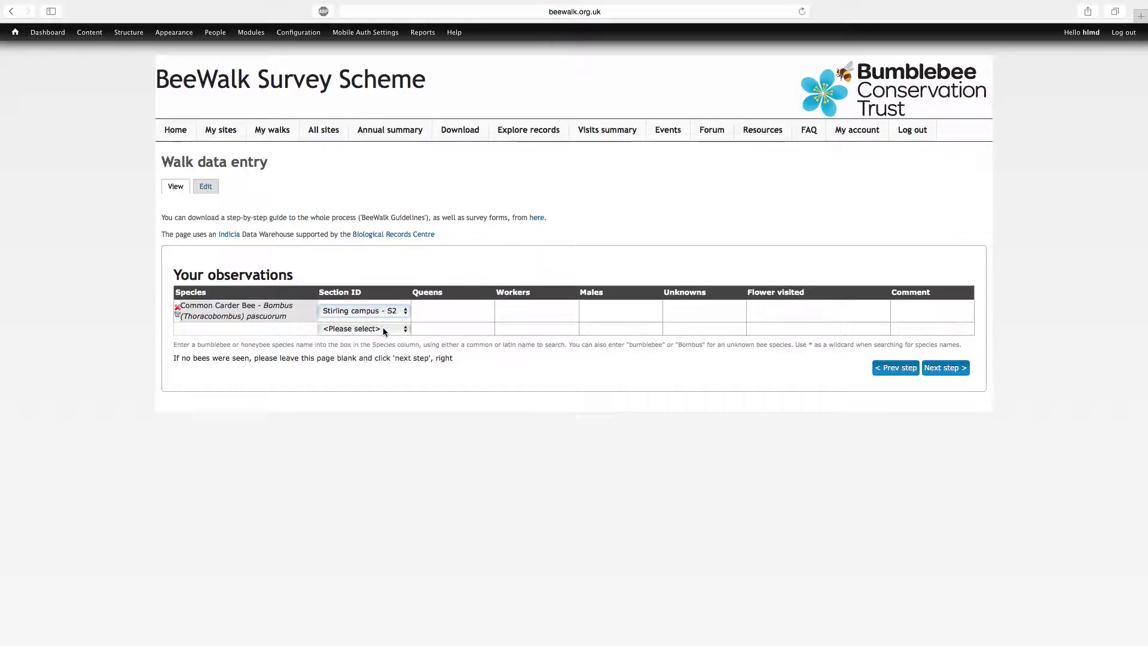
- Go through the count fields of the Common Carder Bee record and enter 1 queen
left_click(426, 314)
left_click(517, 314)
left_click(598, 312)
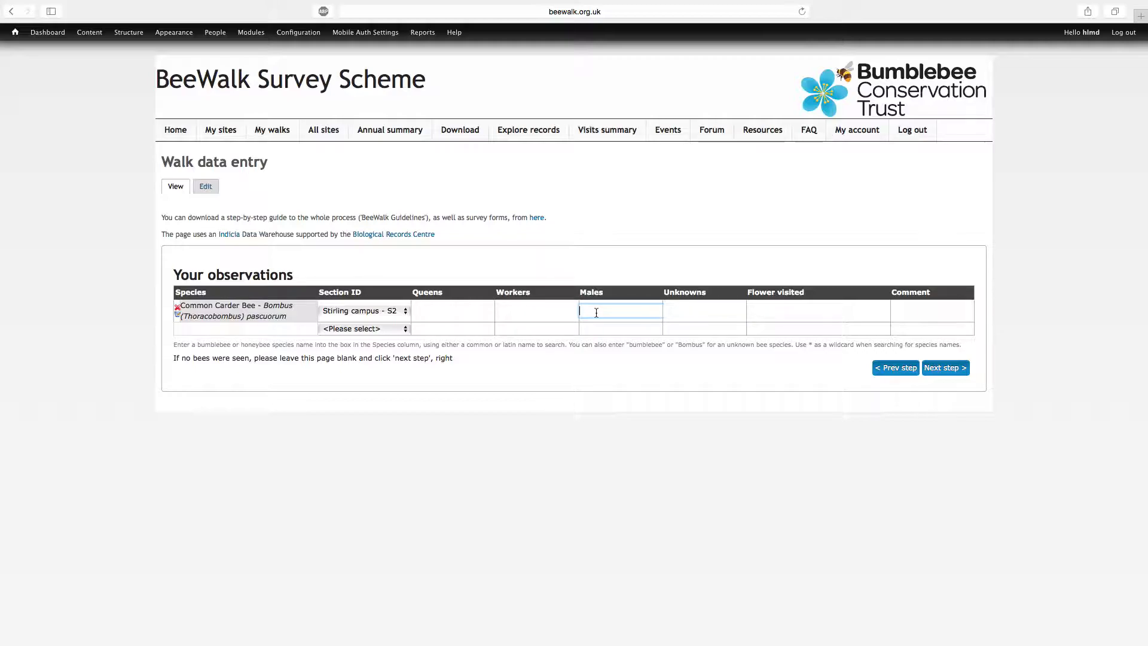
left_click(681, 314)
left_click(451, 310)
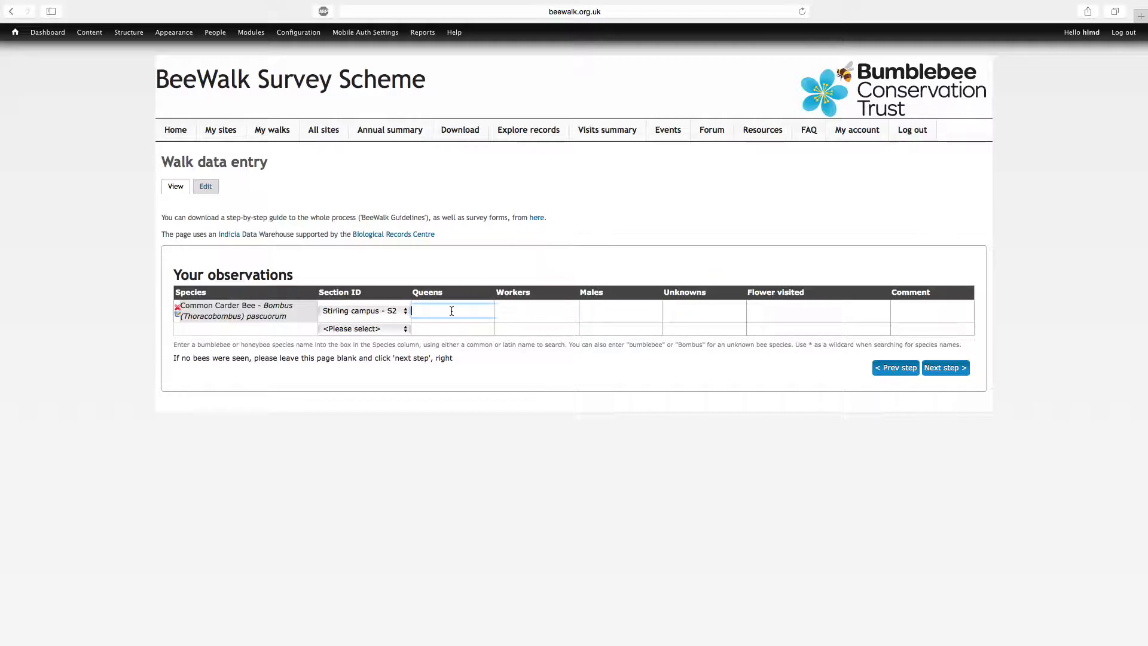
type("1")
- Add a Buff-tailed Bumblebee observation in section Stirling campus - S3 with 1 queen
left_click(212, 330)
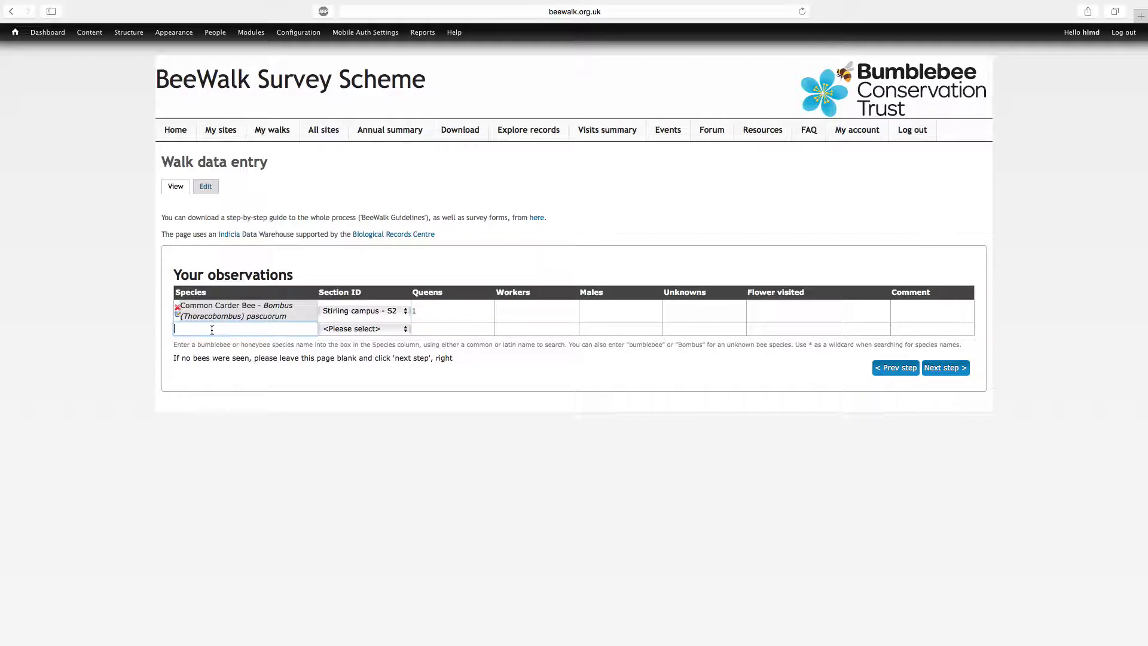
type("Buff")
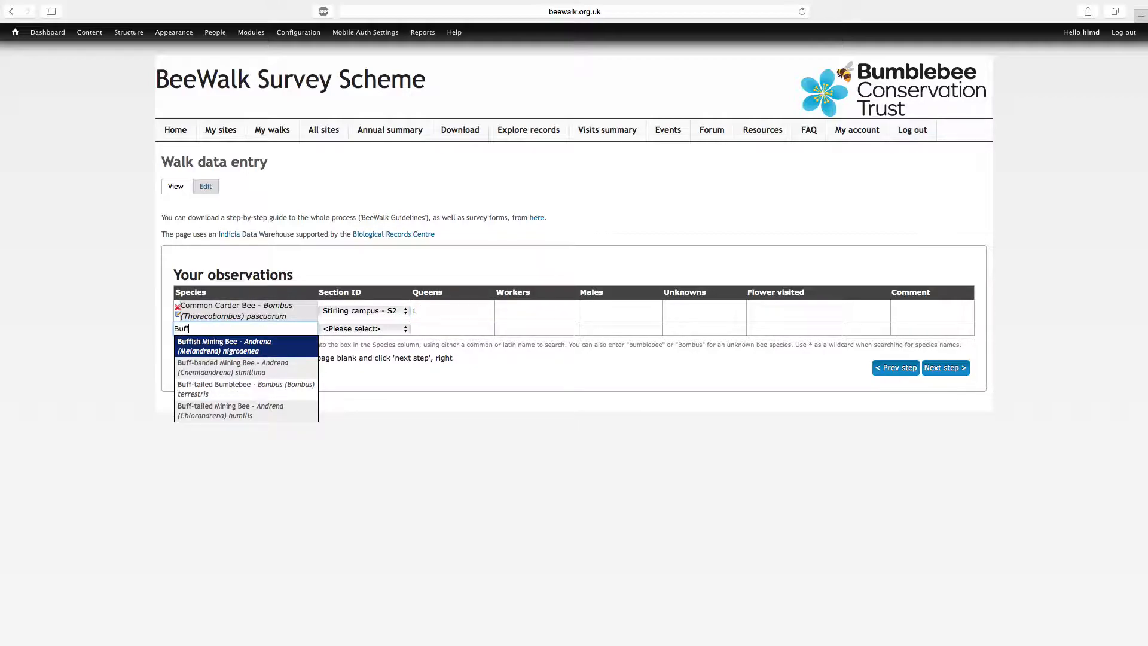
left_click(215, 393)
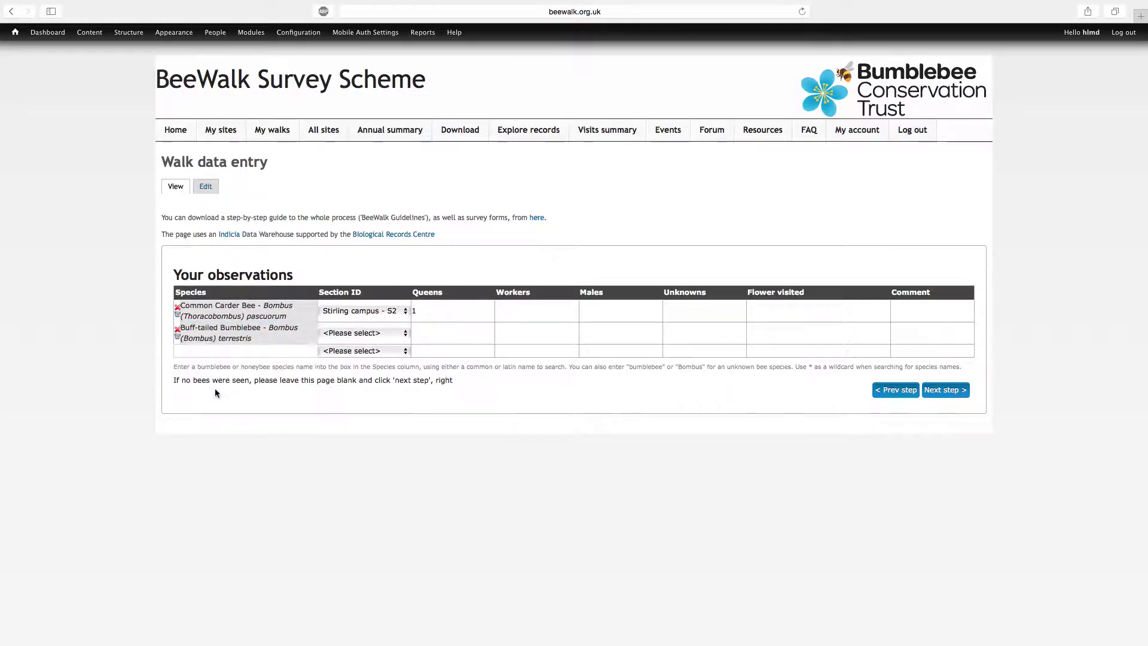
left_click(406, 335)
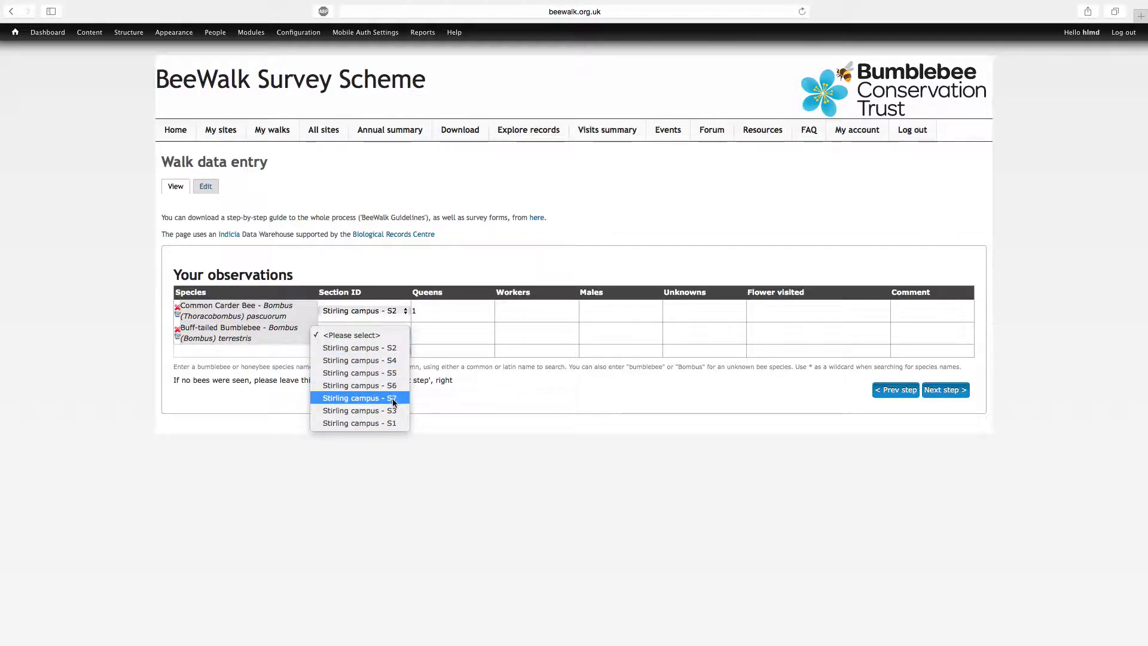
left_click(385, 410)
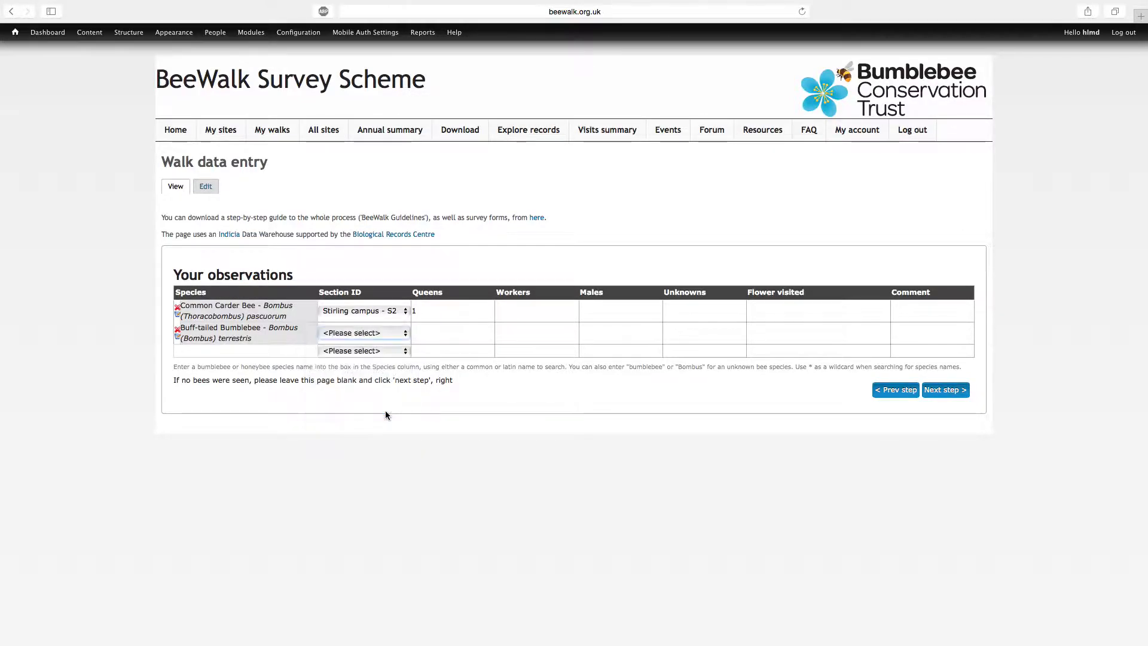
left_click(442, 336)
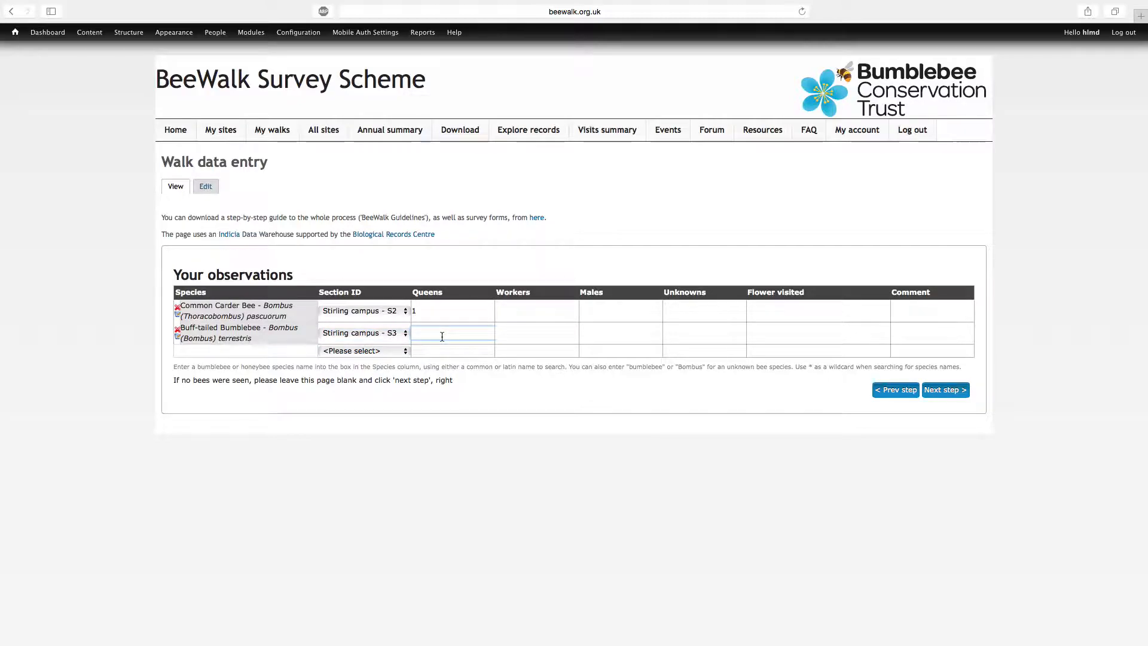
type("1")
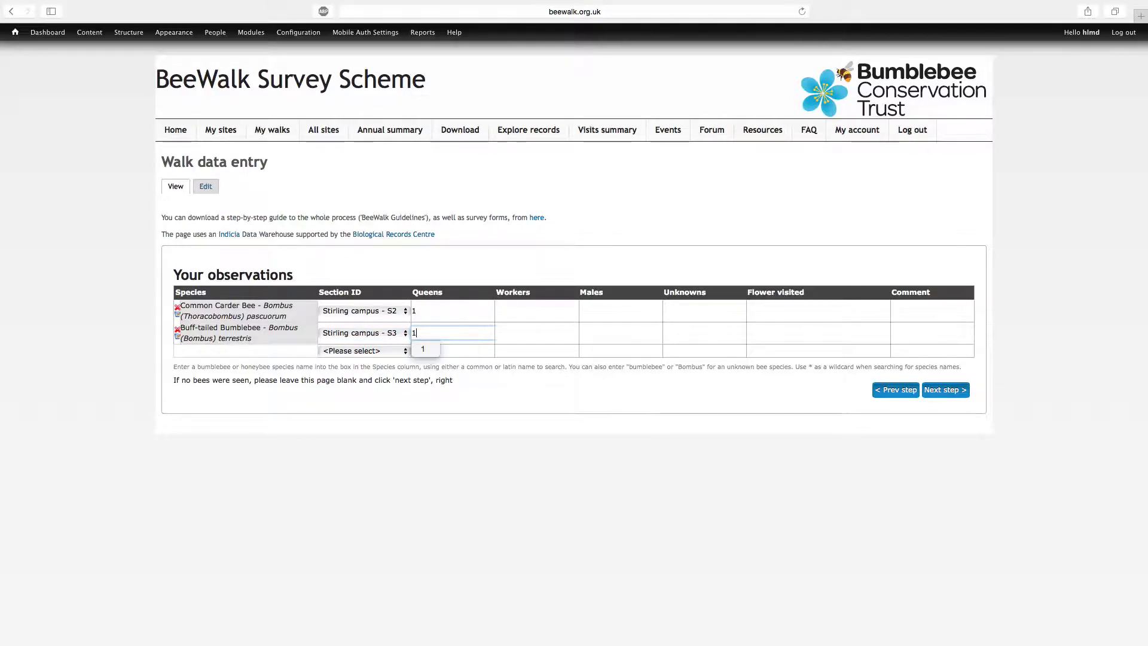
- Add an unidentified Bumblebee - Bombus observation in section Stirling campus - S4 with 1 in the unknowns count
left_click(273, 353)
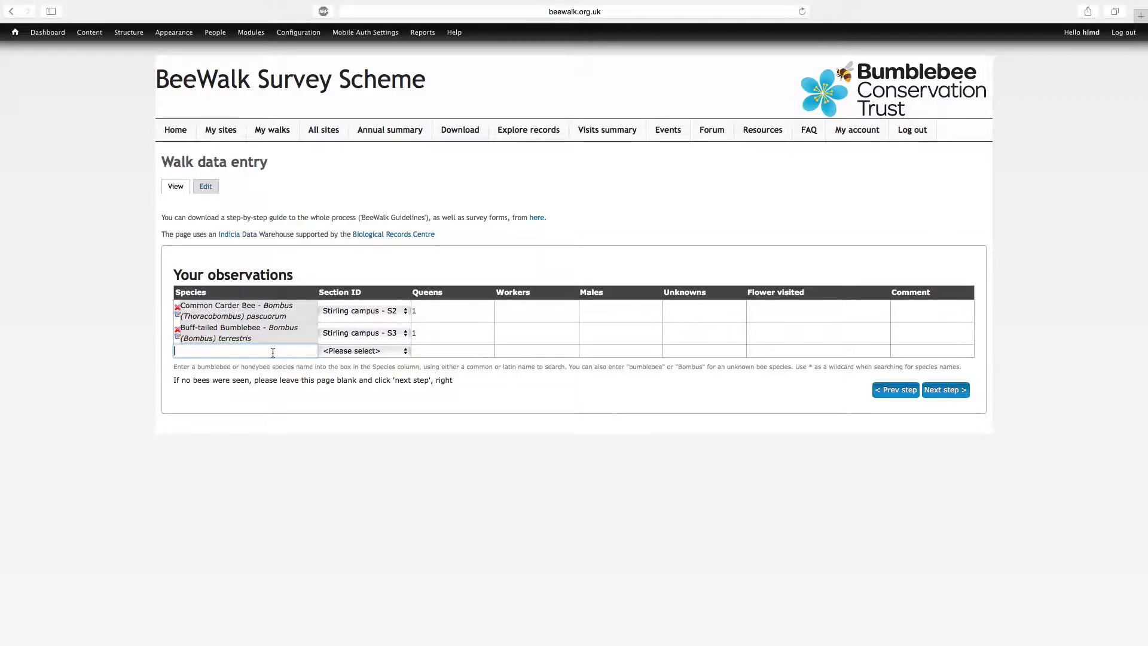
left_click(273, 353)
type("Bumblebee")
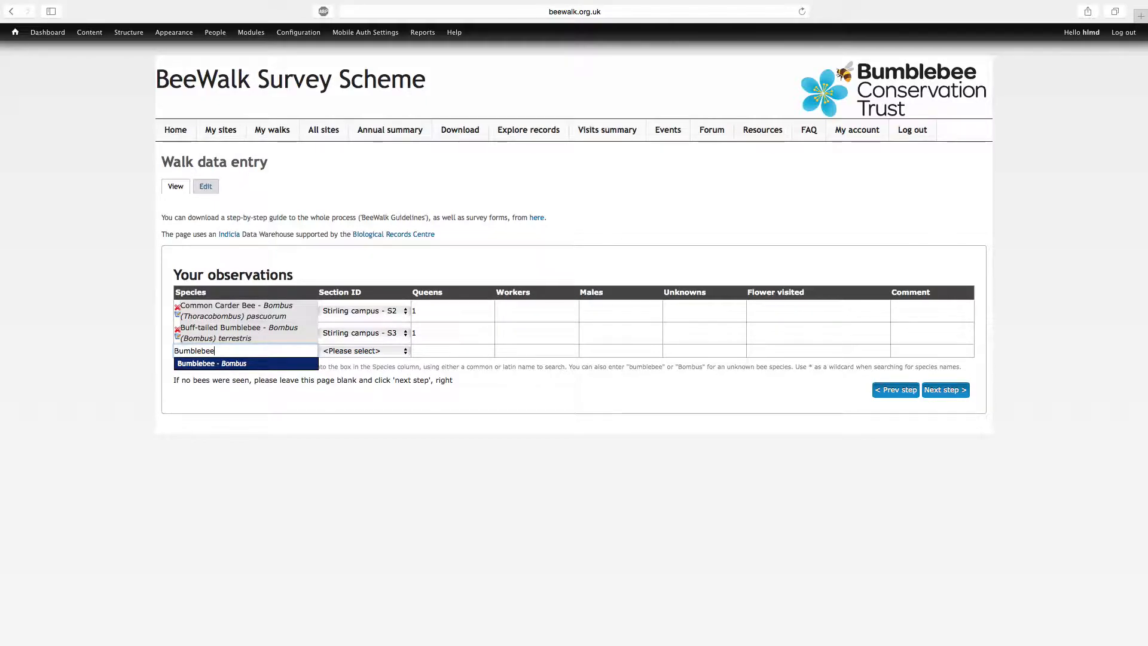
left_click(272, 363)
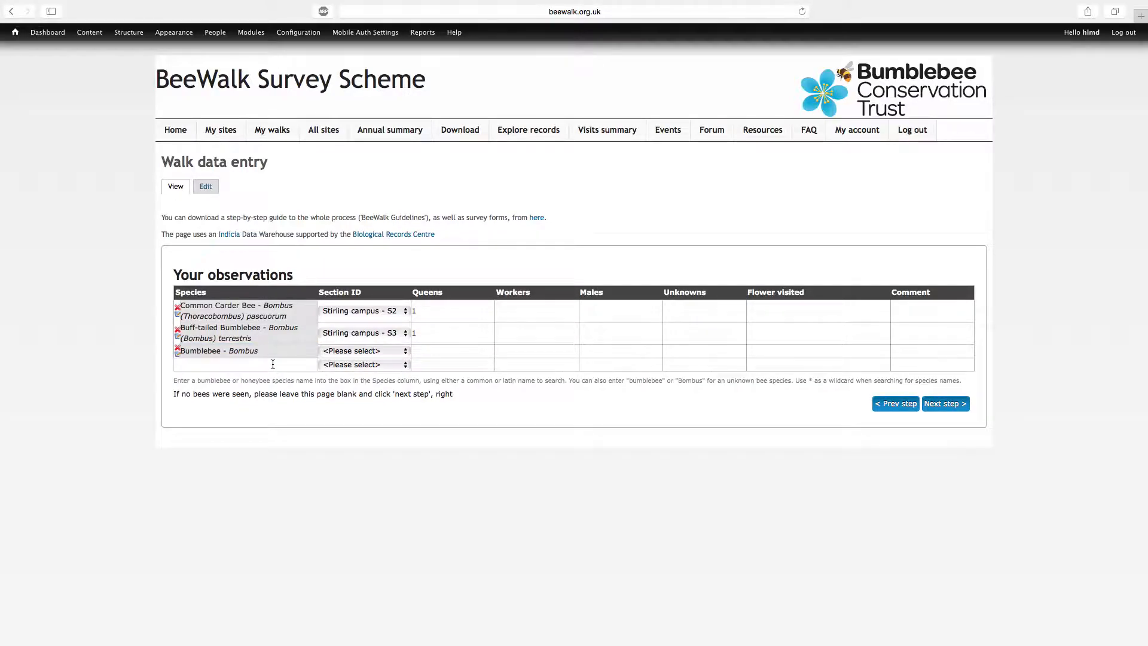
left_click(387, 356)
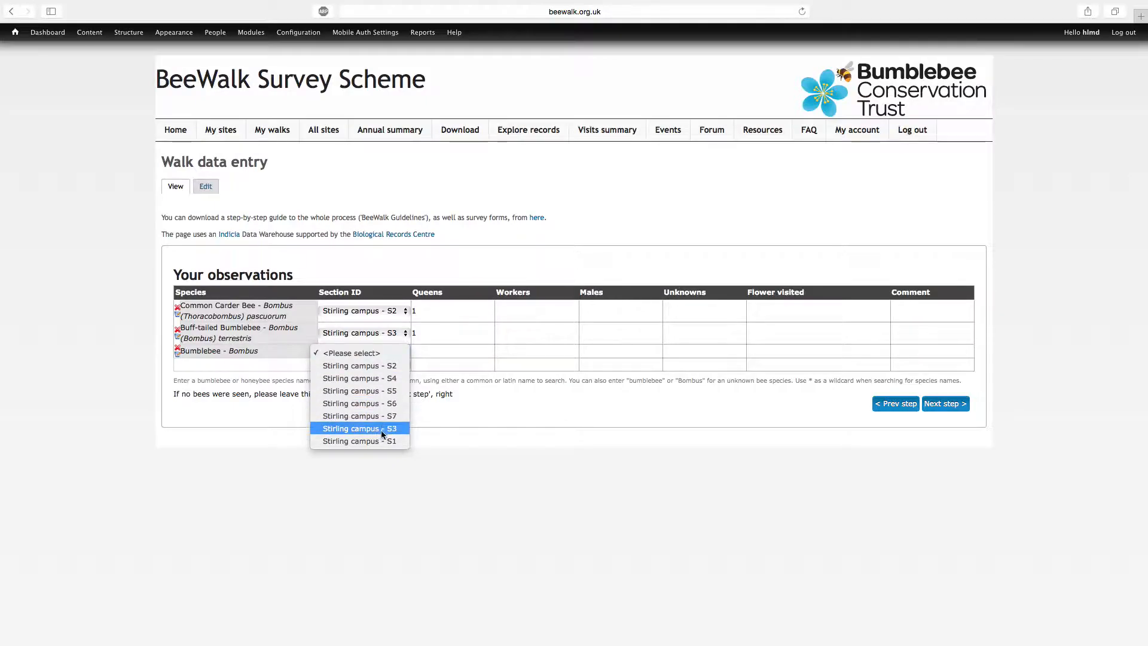
left_click(365, 378)
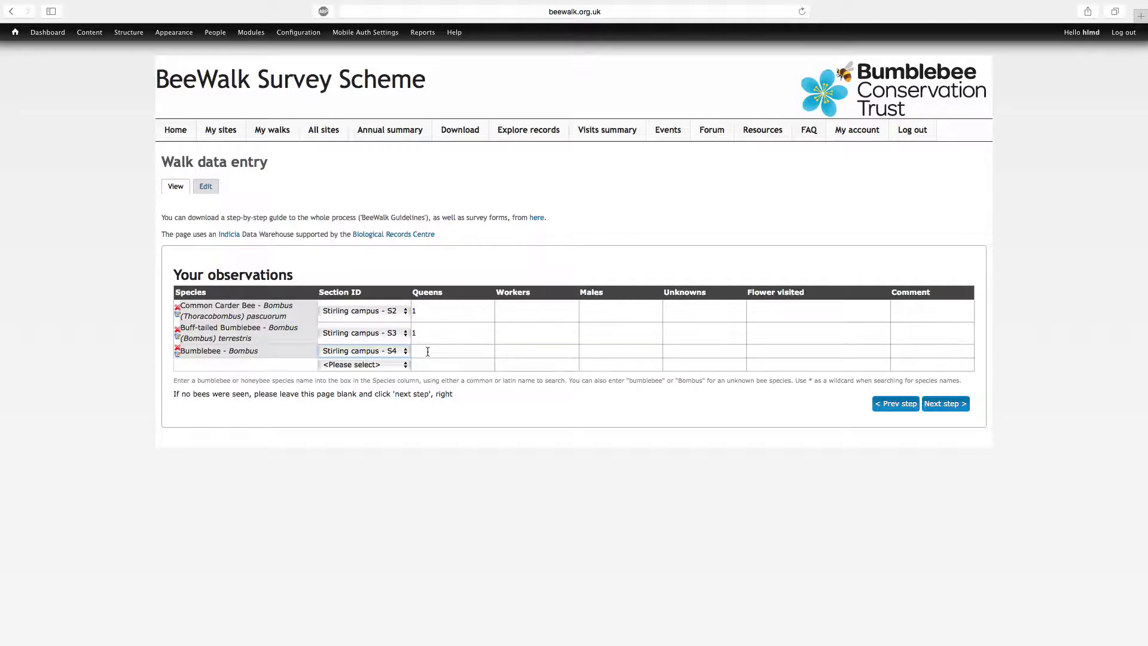
left_click(685, 353)
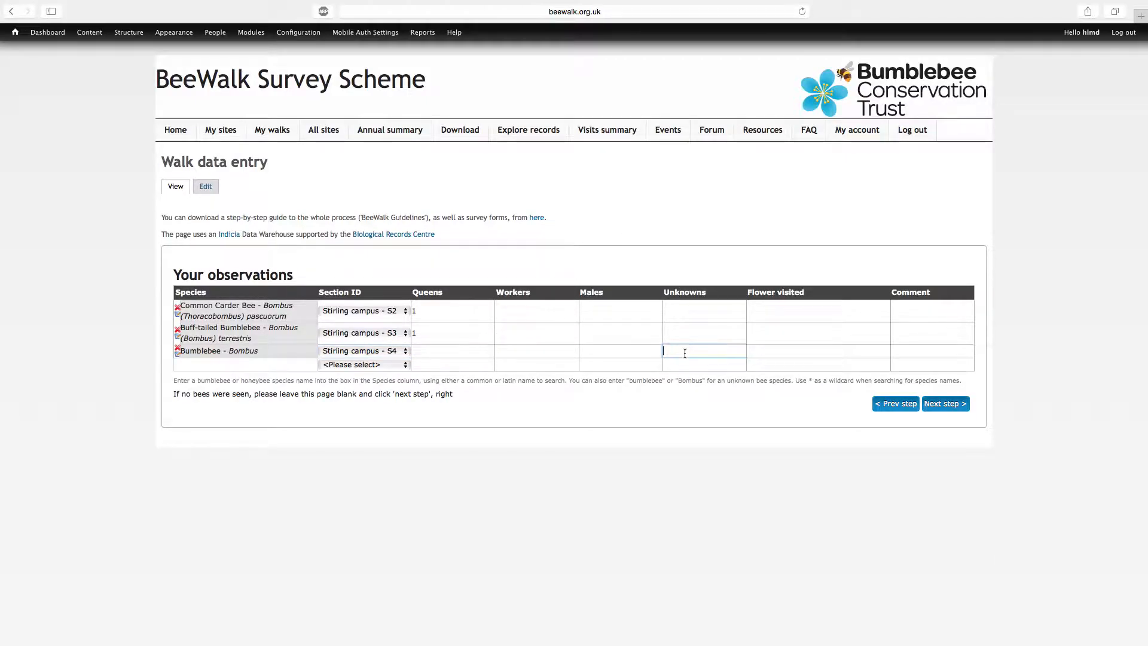
type("1")
- Add White/Buff-tailed Bumblebee workers as another observed species and delete that row again
left_click(252, 365)
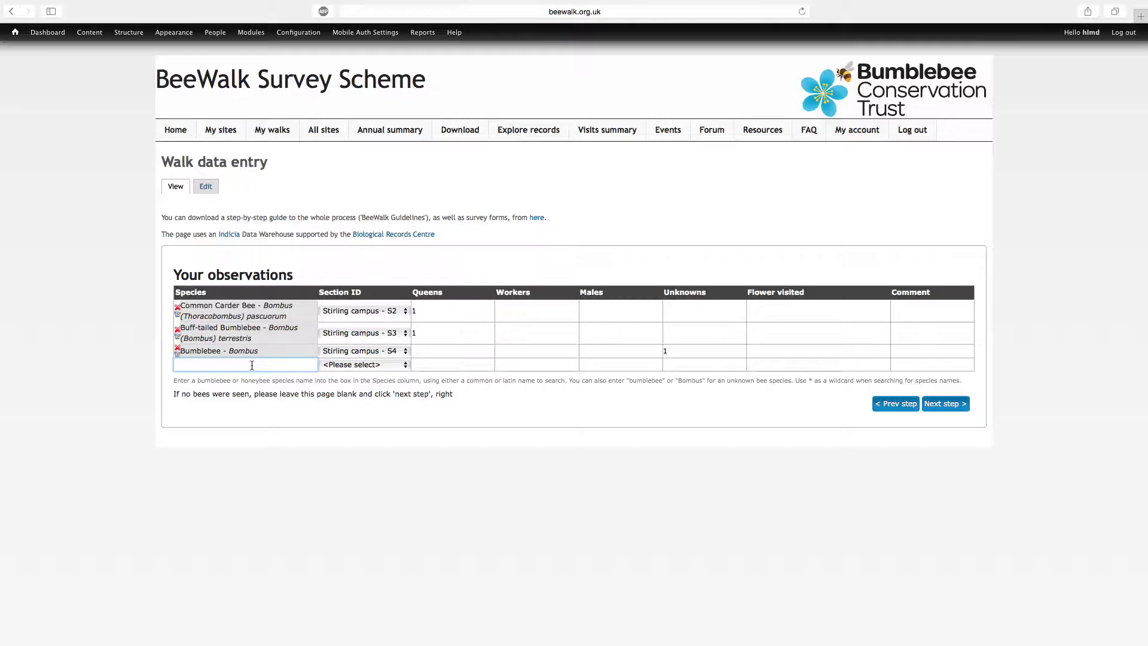
type("White")
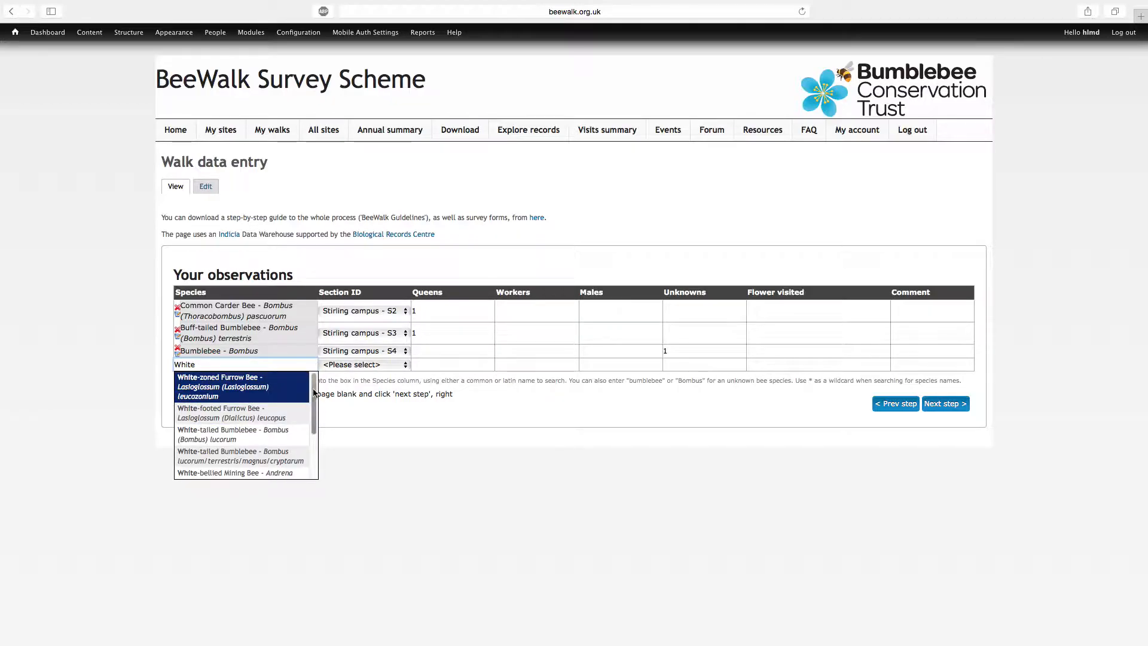
left_click_drag(317, 391, 310, 431)
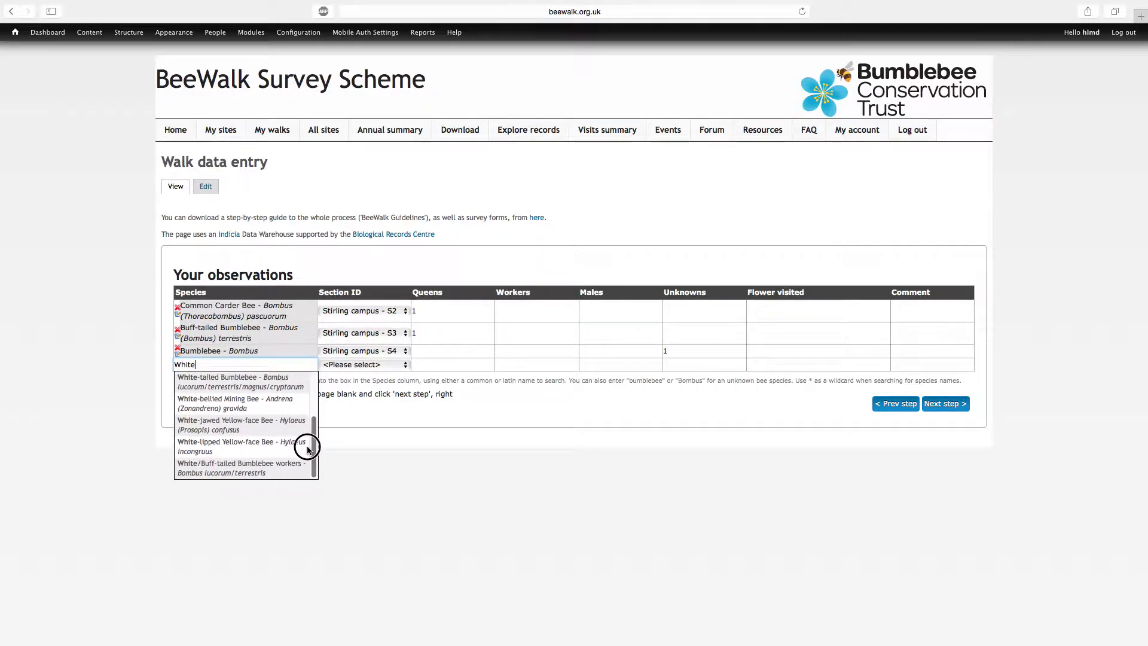
left_click(276, 472)
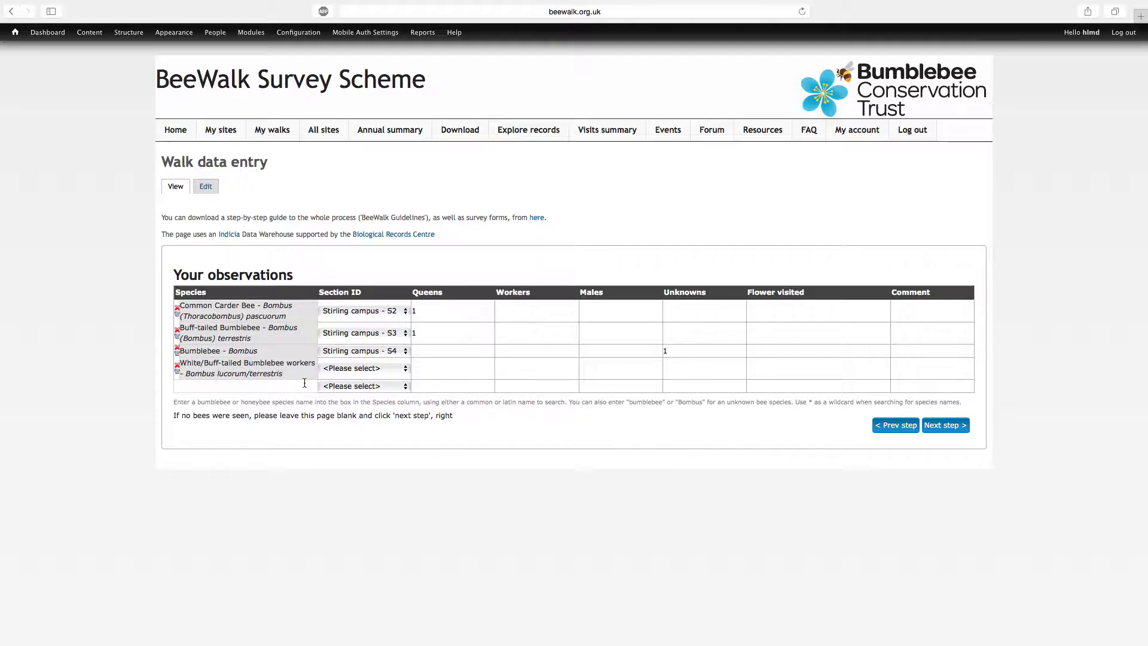
left_click(177, 367)
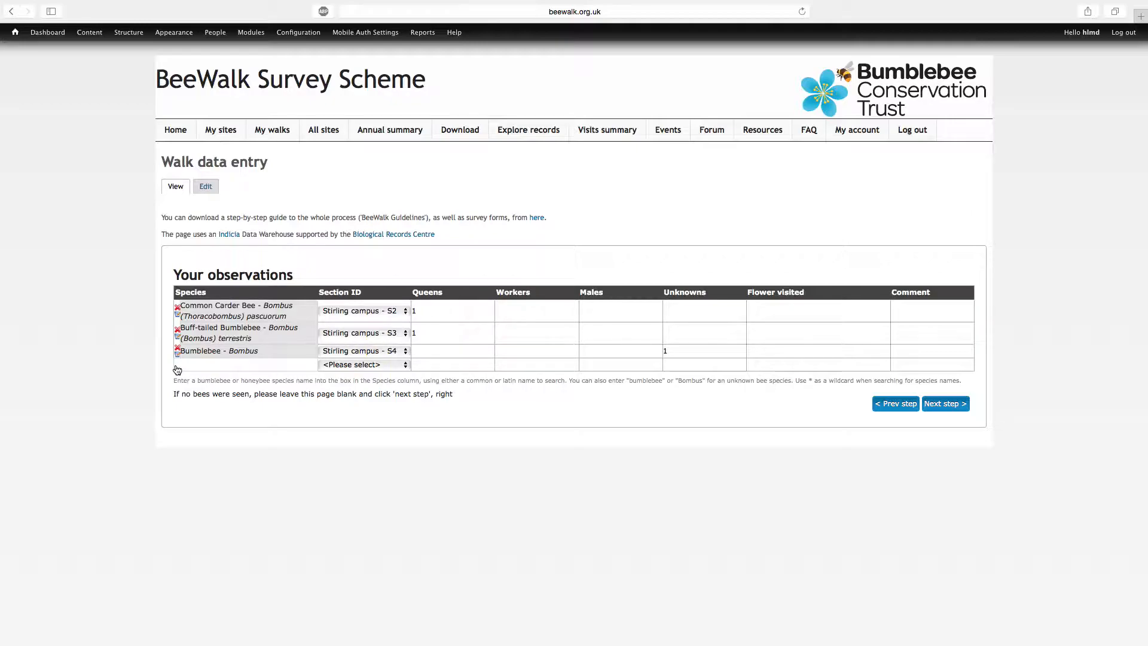
- Continue past the observations, leave the notes empty and save the walk
left_click(954, 406)
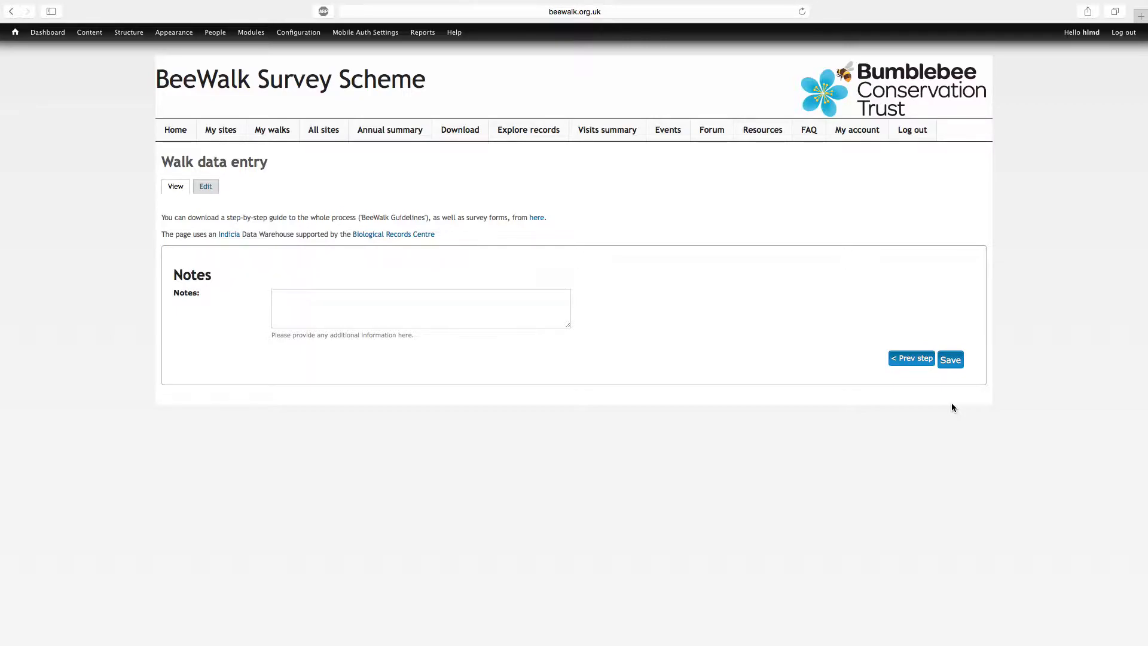
left_click(954, 365)
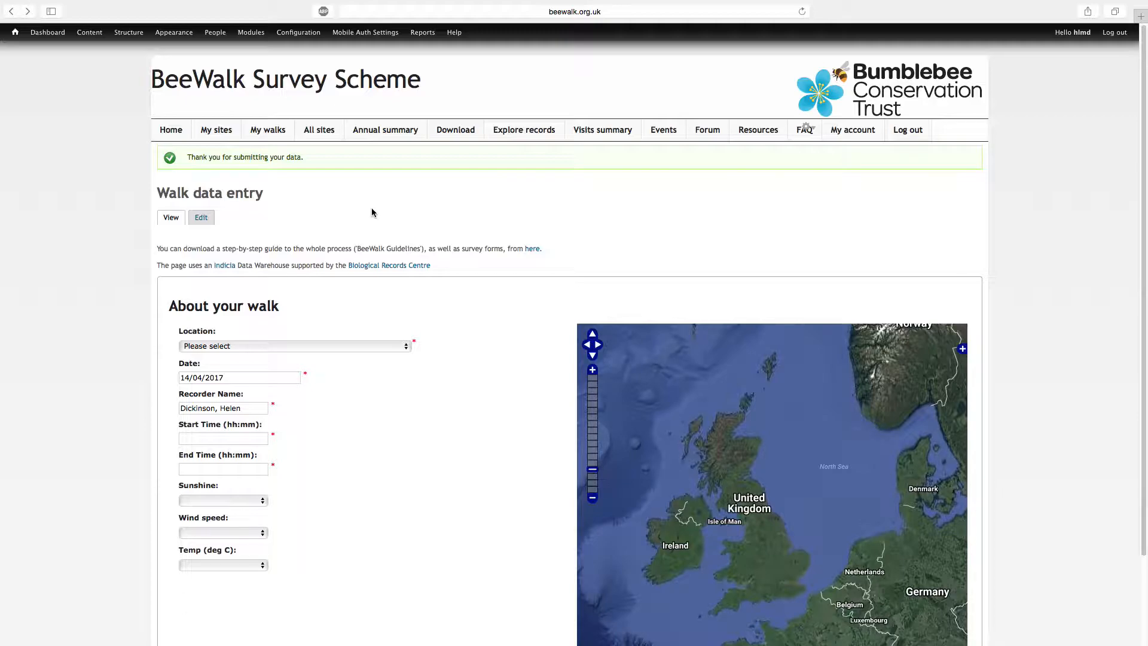
- Reopen the Stirling campus walk of 14 April from the list of own walks and go to its observations
left_click(272, 133)
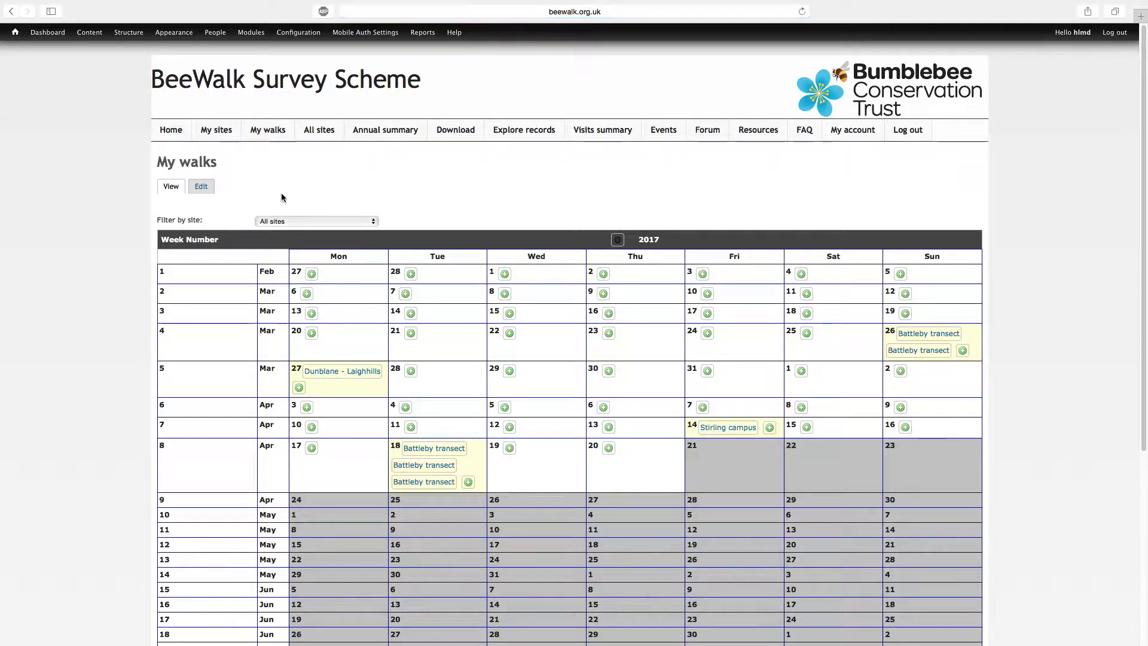
left_click(730, 428)
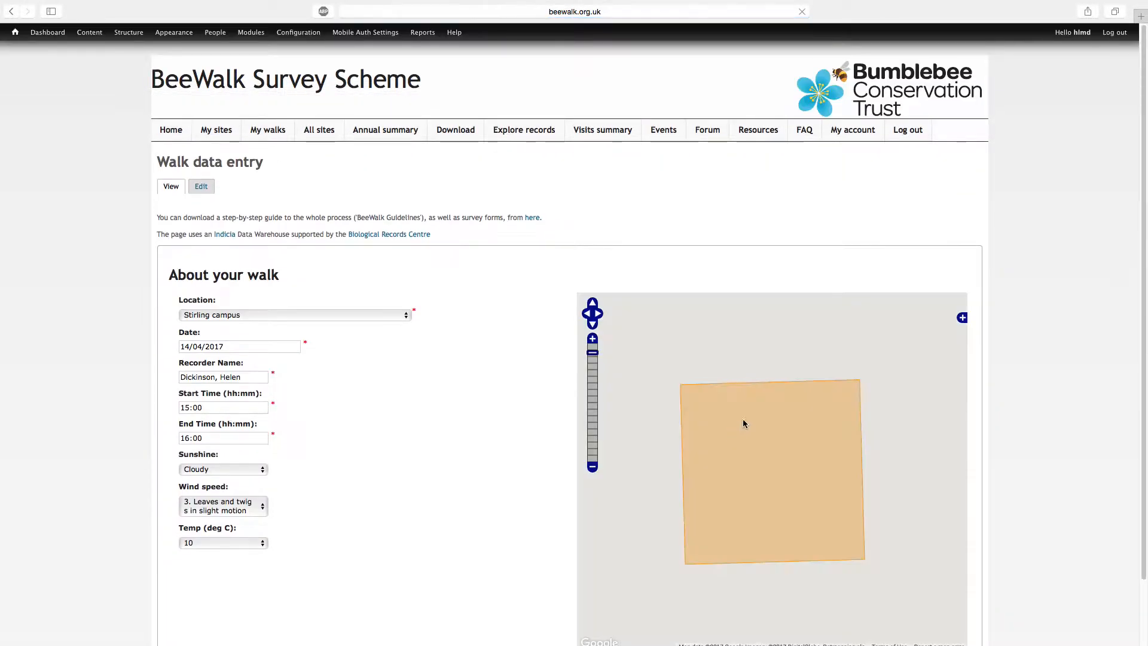
scroll(1124, 239, "down", 2)
left_click(941, 601)
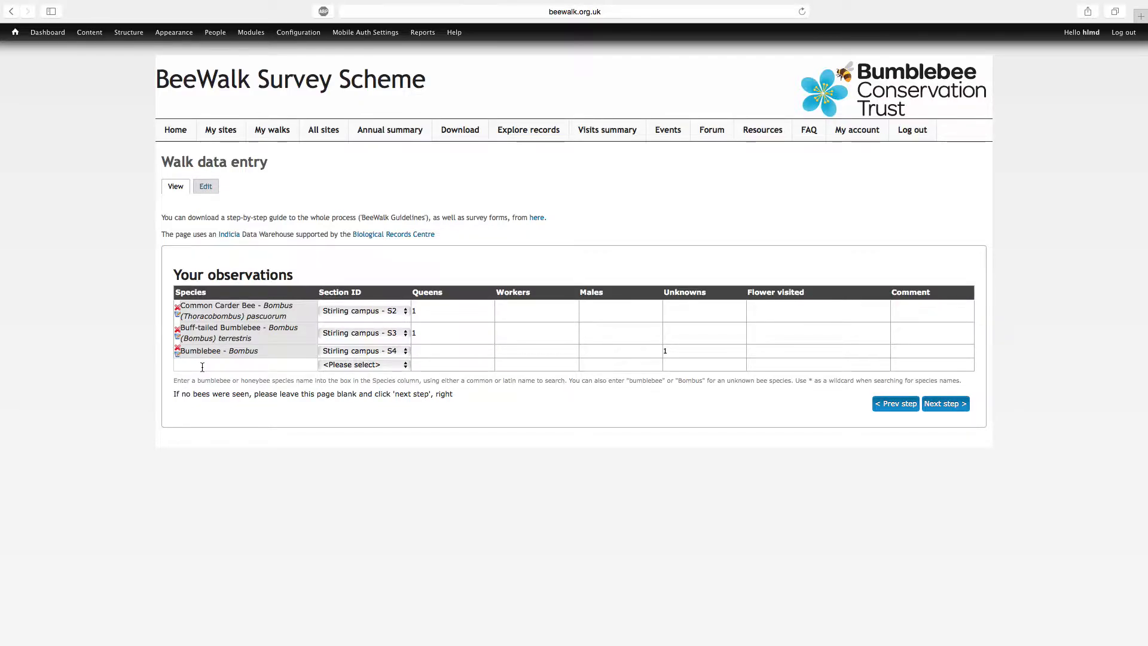
- Add another Buff-tailed Bumblebee observation with 1 queen and no section, and try to save the walk
left_click(202, 366)
type("Buff")
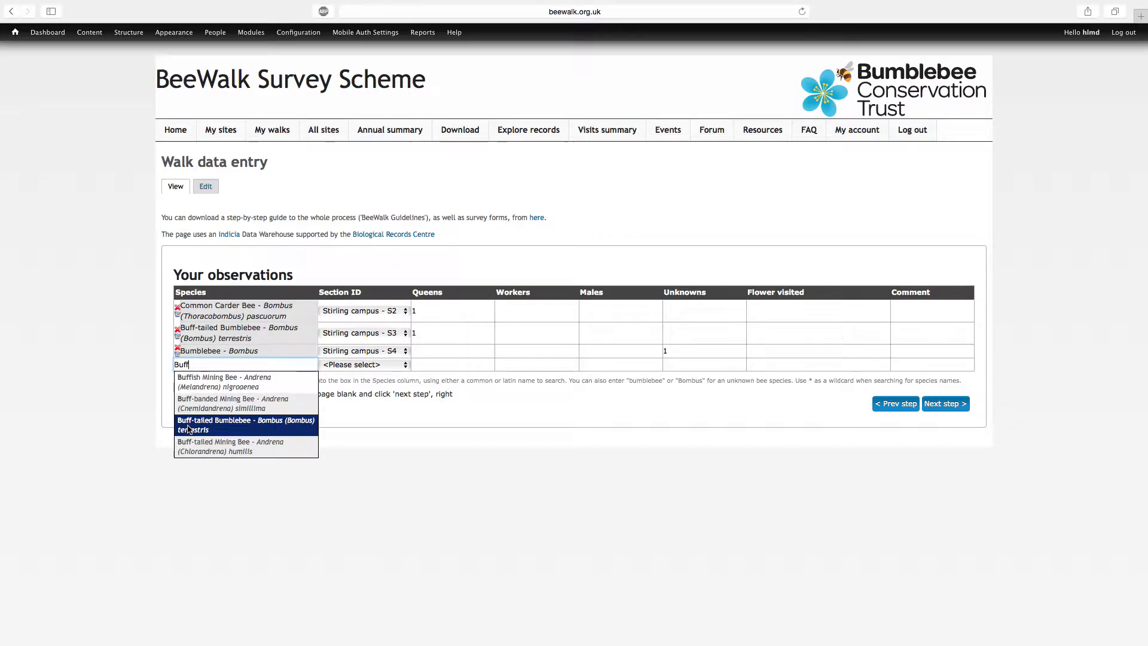
left_click(189, 427)
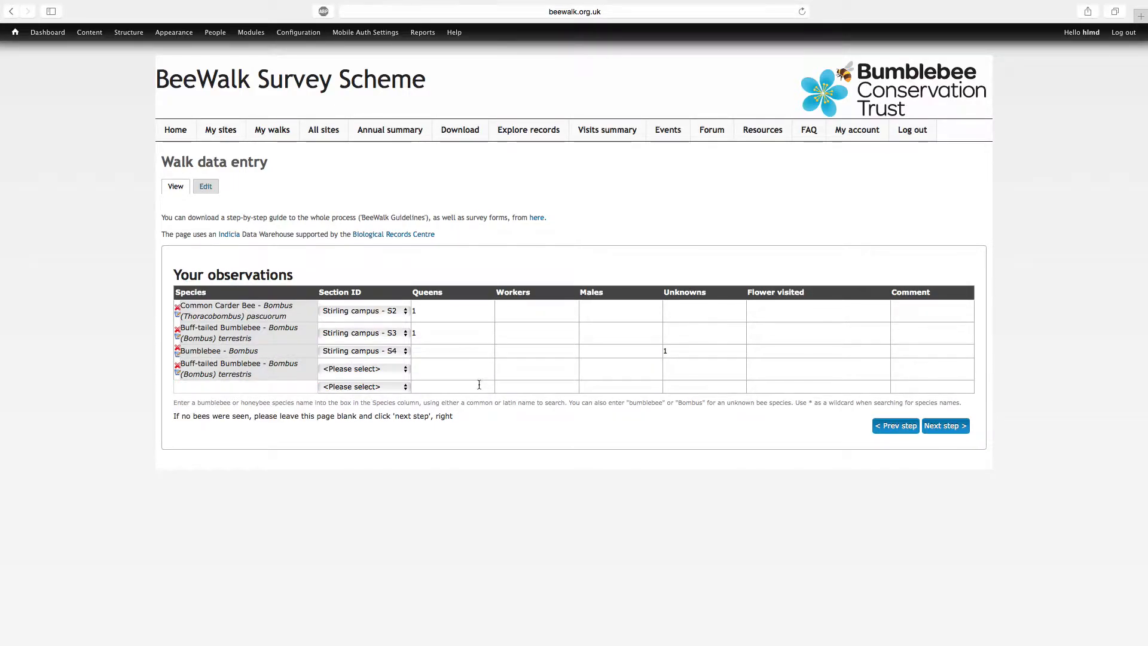
left_click(468, 368)
type("1")
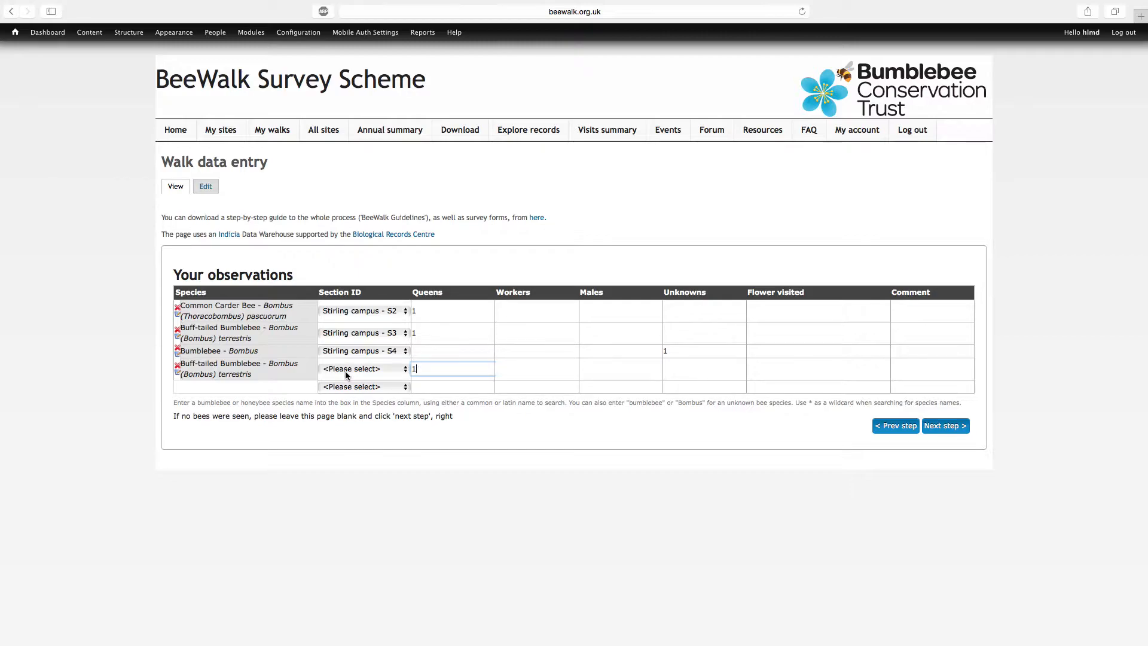
left_click(942, 438)
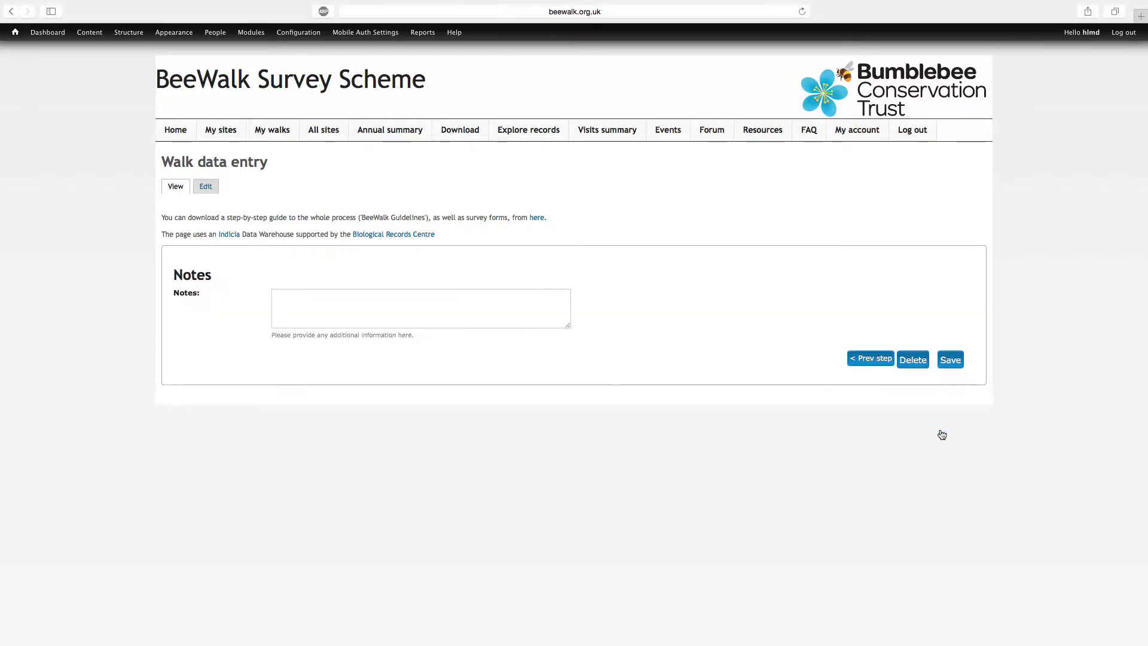
left_click(955, 361)
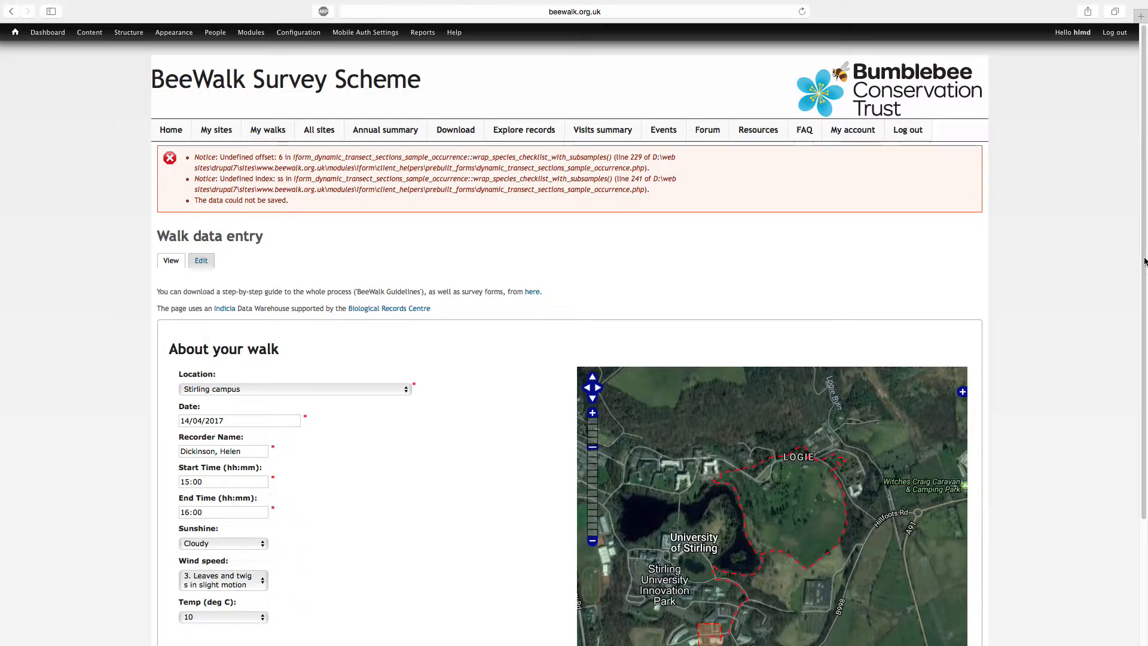
- Return to the observations, assign the second Buff-tailed Bumblebee record to section Stirling campus - S4 and save the walk
scroll(1144, 257, "down", 3)
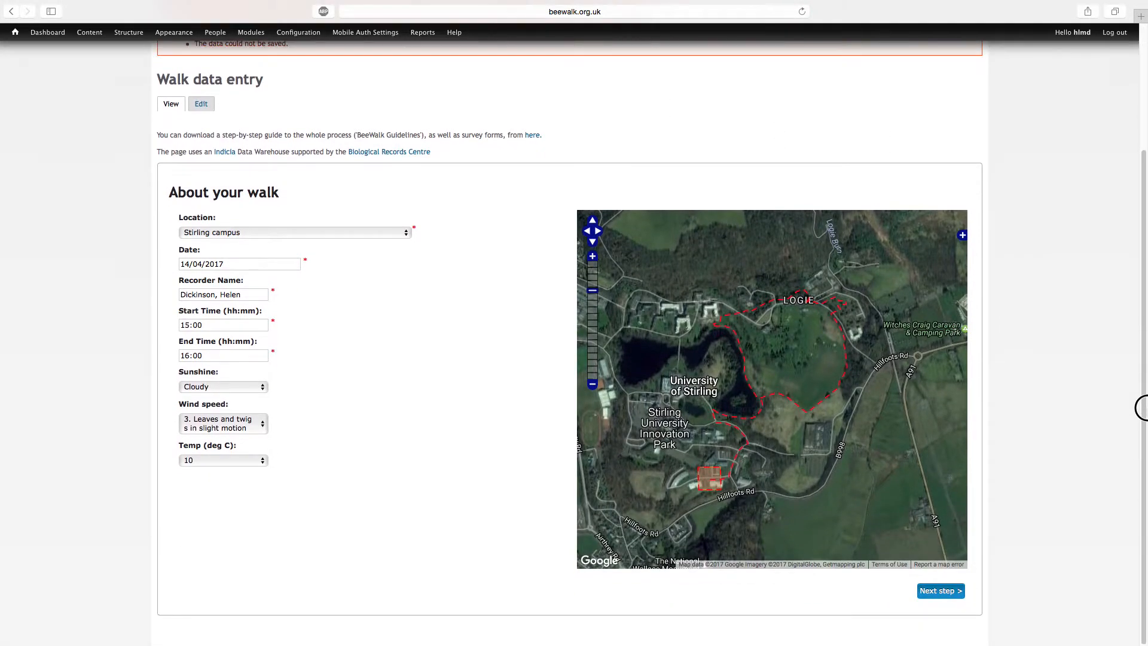
left_click(940, 591)
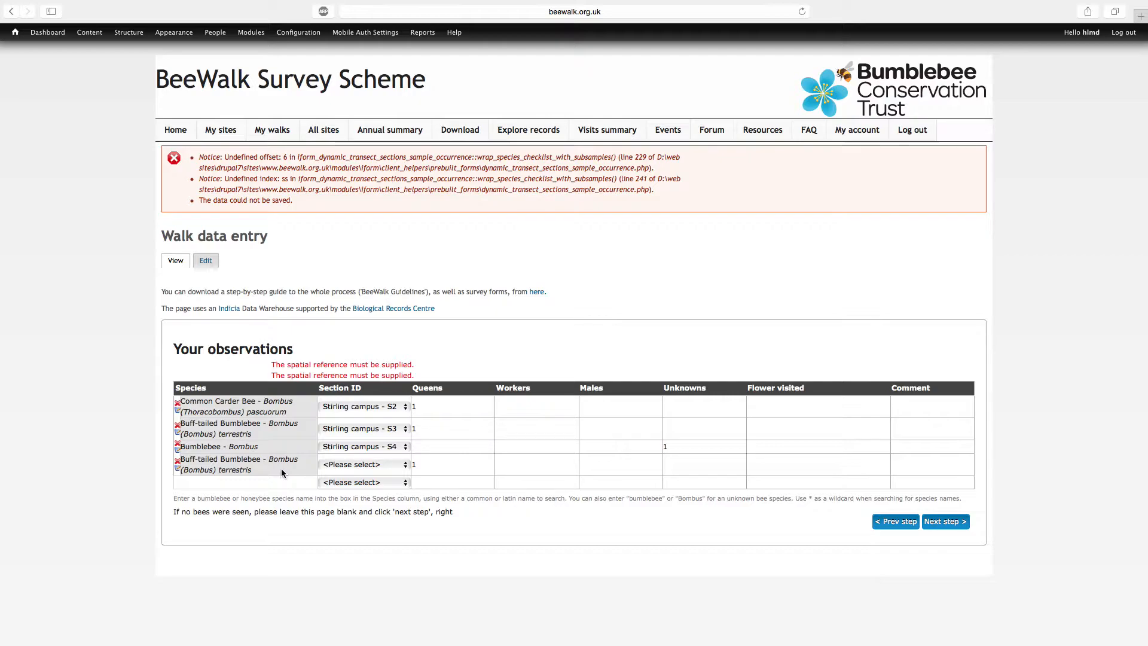
left_click(338, 466)
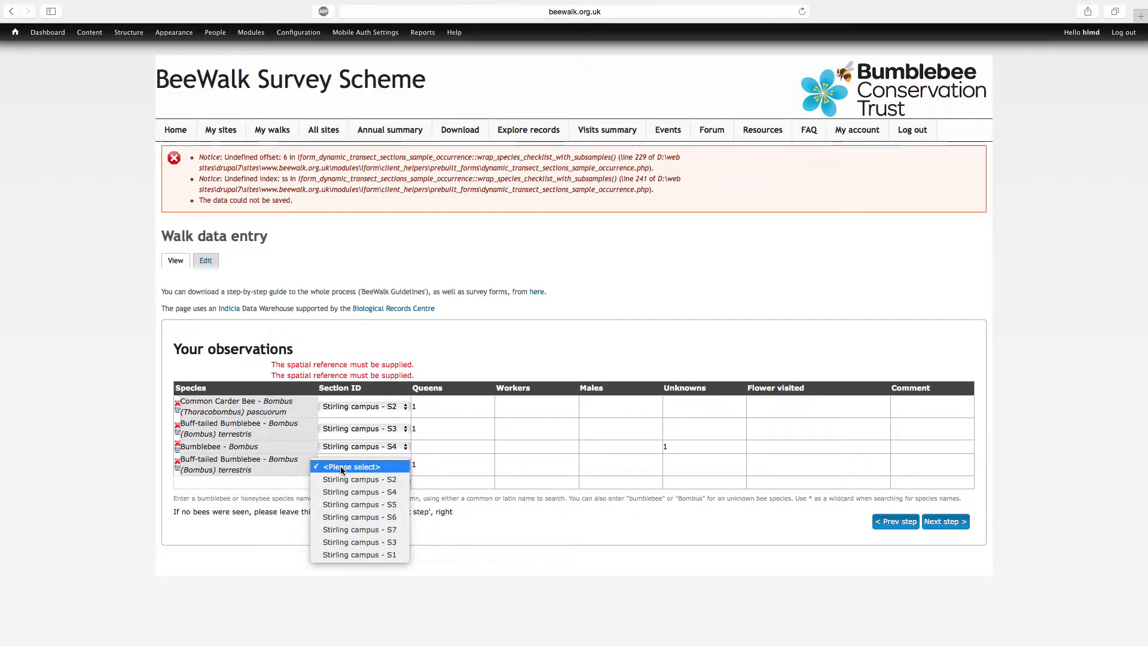
left_click(342, 488)
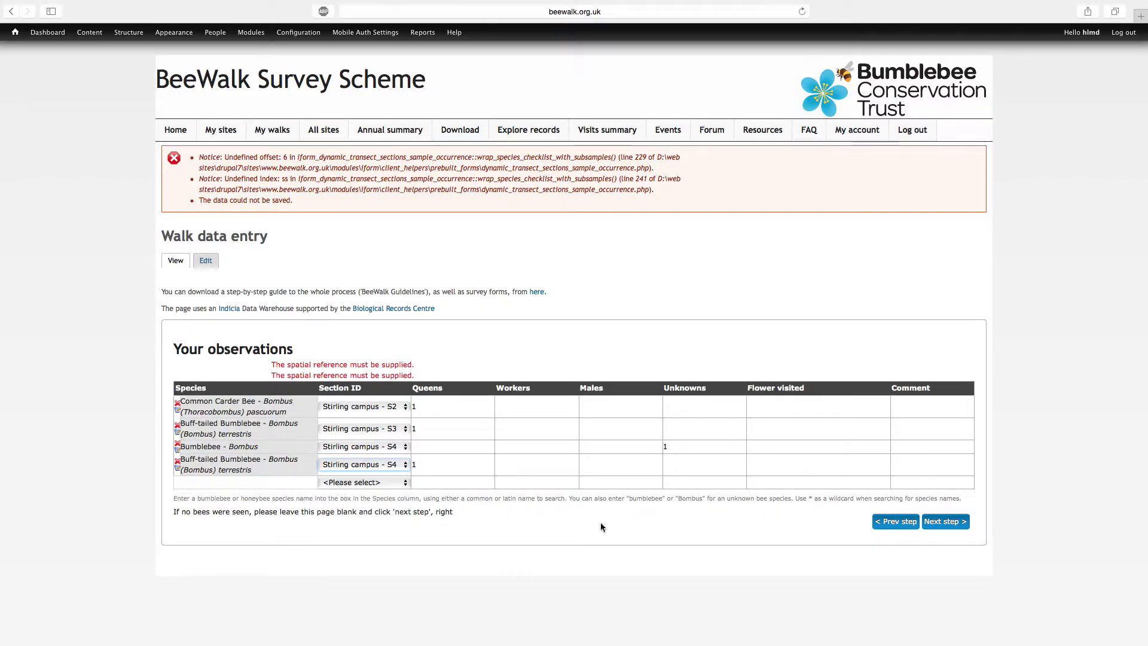
left_click(945, 521)
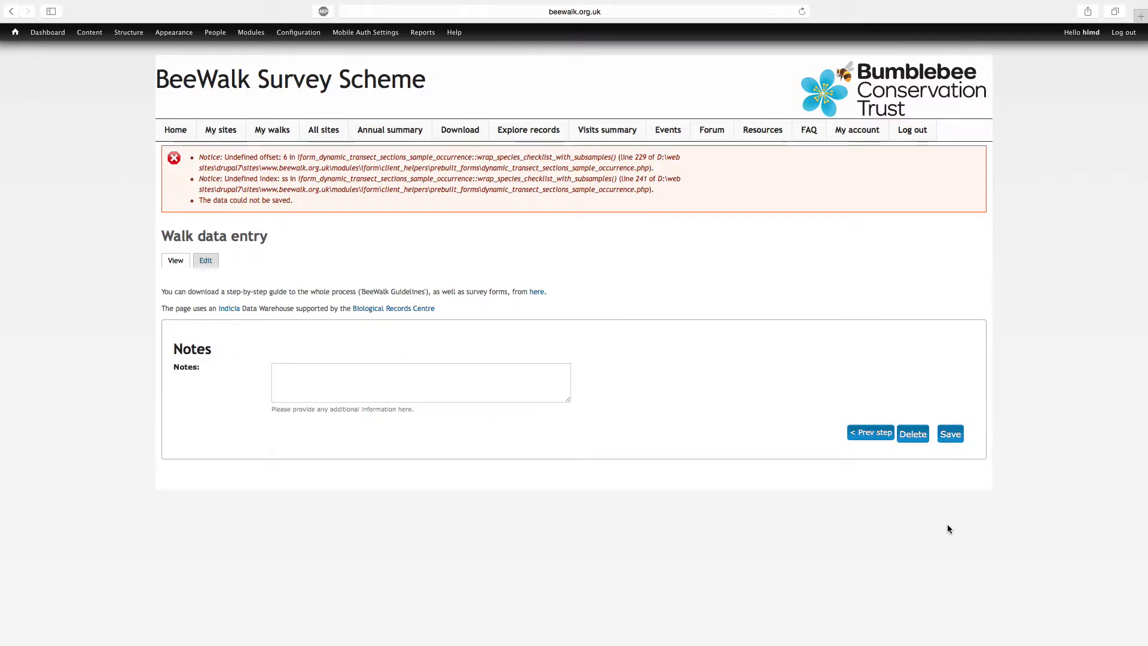
left_click(954, 435)
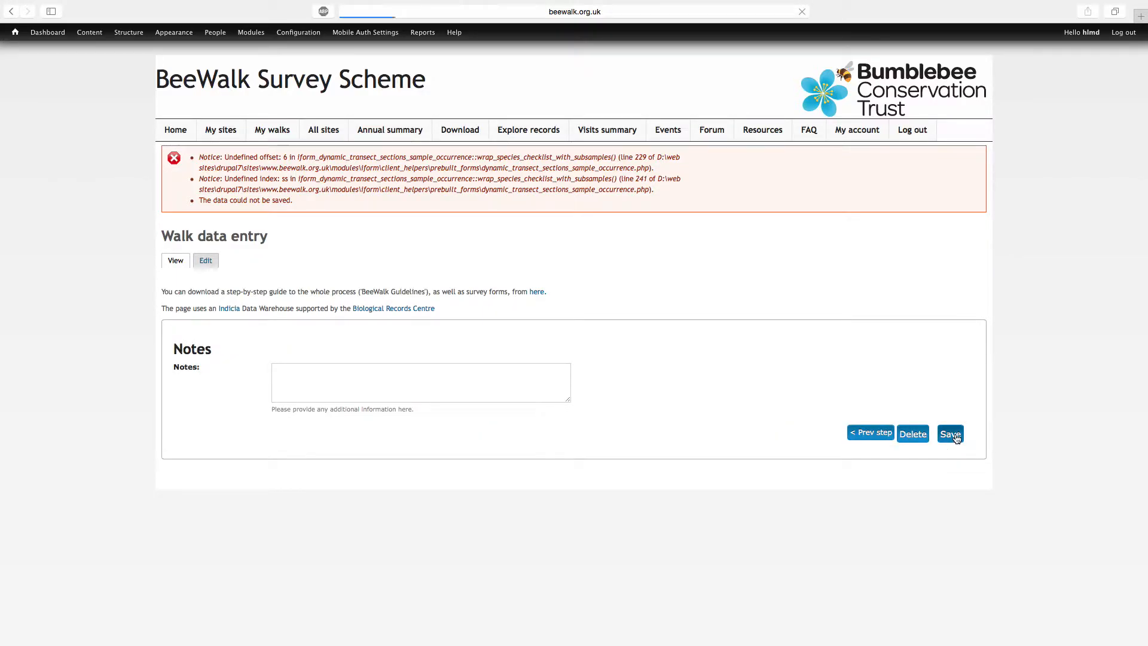